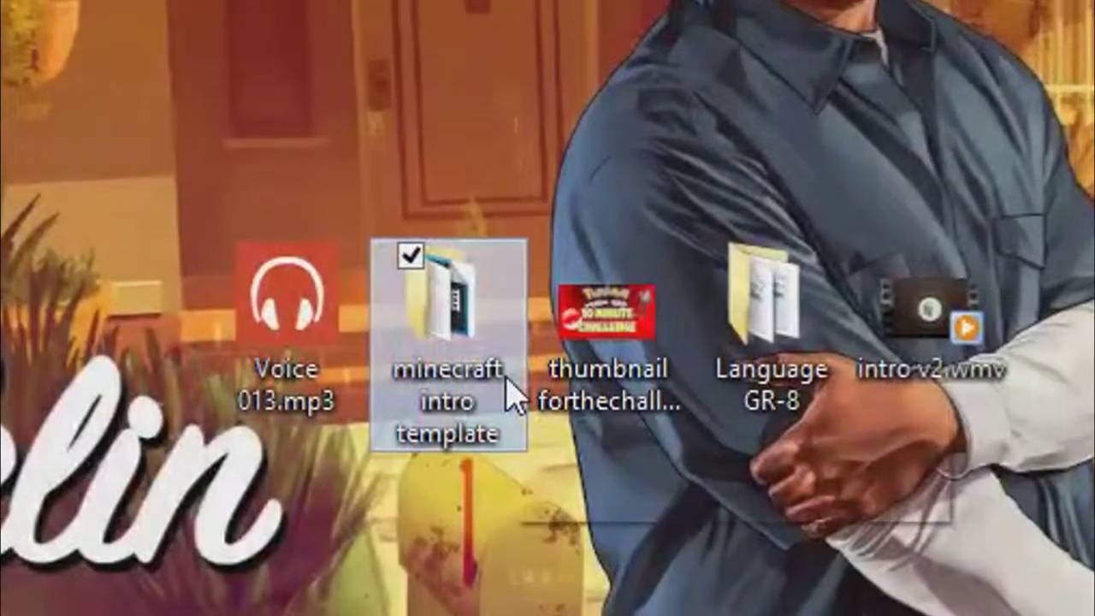
- Move the 'minecraft intro template' folder on the desktop and open it in Explorer
left_click_drag(510, 395, 515, 476)
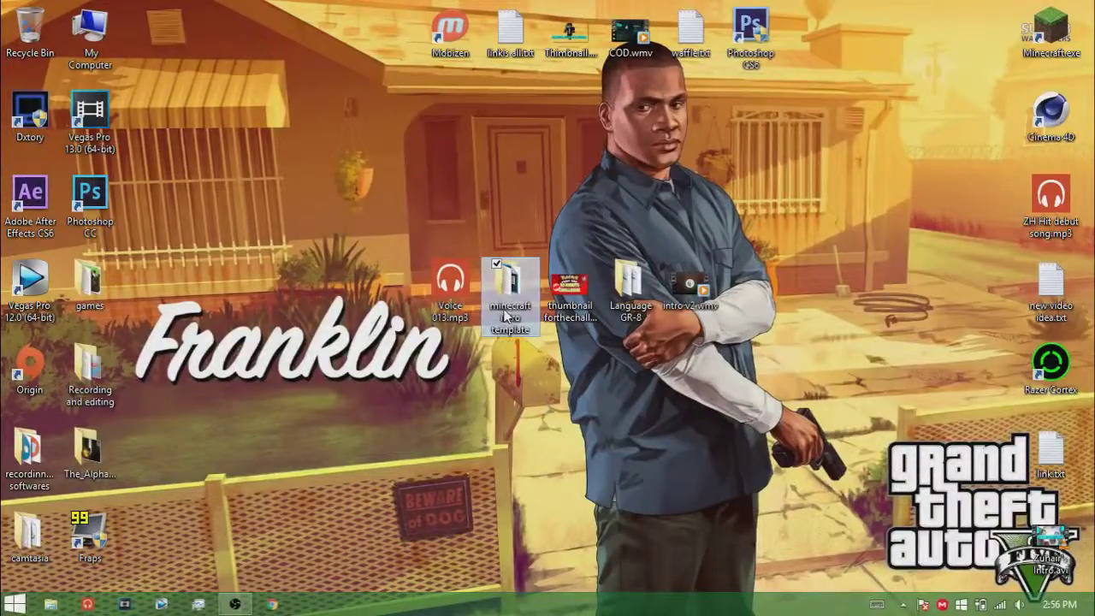
double_click(509, 296)
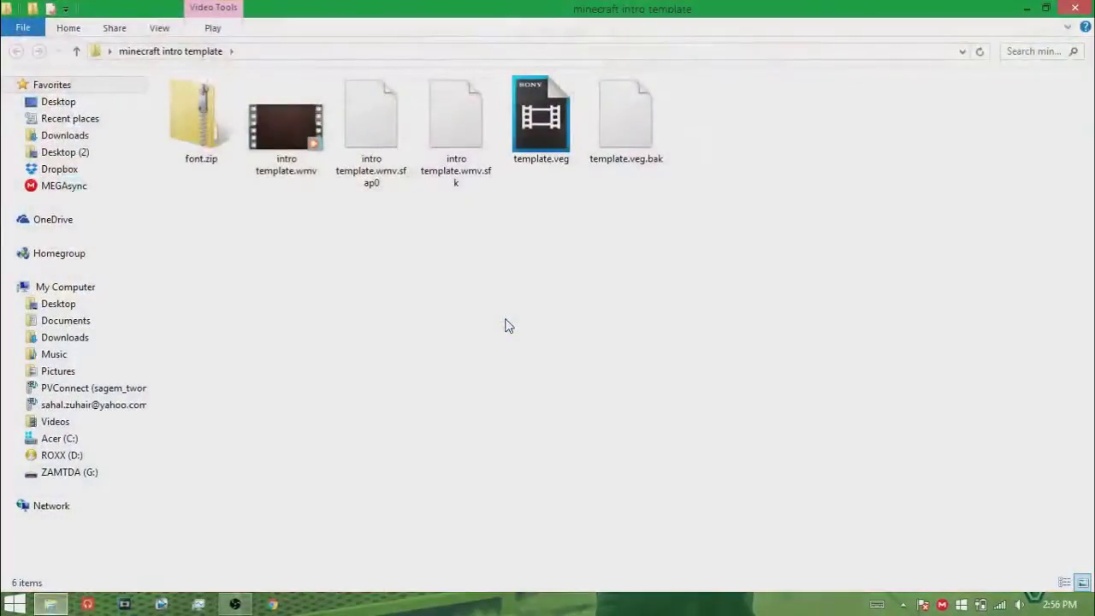
left_click_drag(914, 321, 547, 445)
left_click(1067, 584)
left_click(1083, 584)
left_click_drag(834, 240, 577, 196)
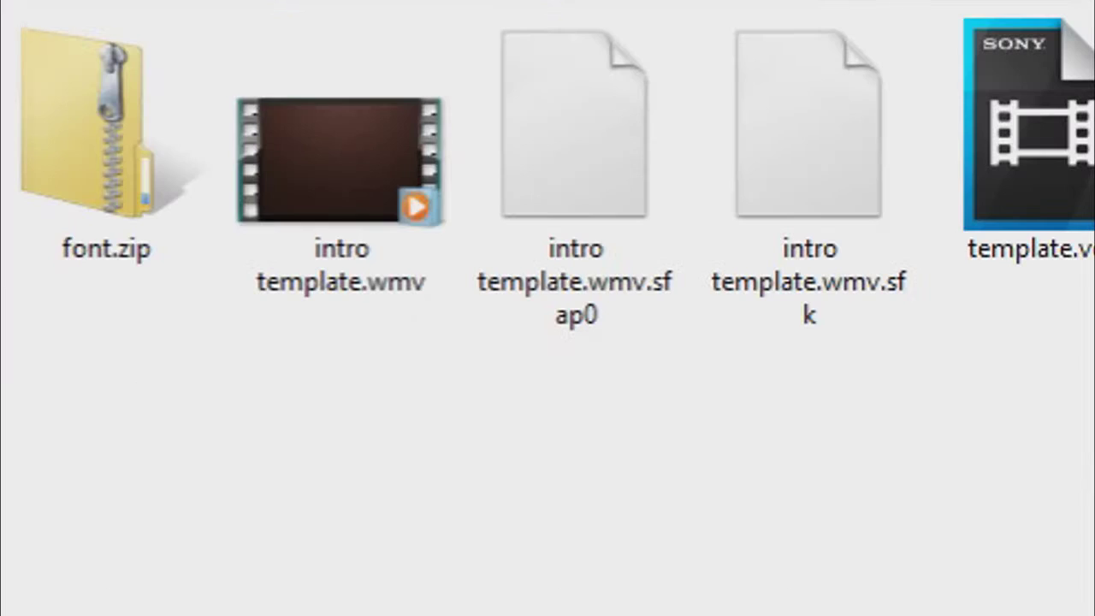
double_click(100, 168)
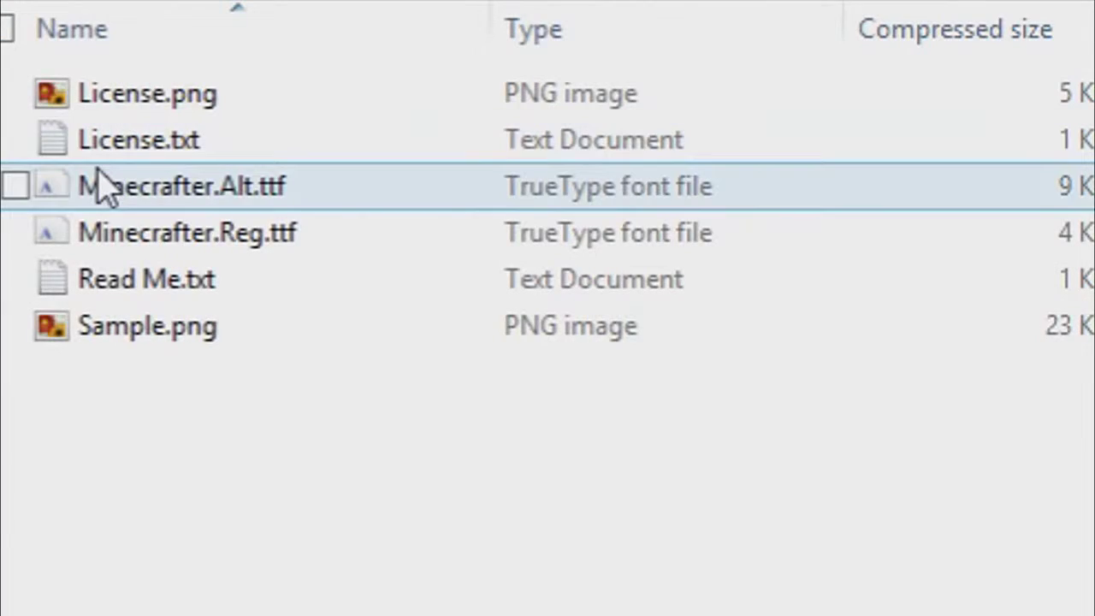
left_click(110, 229)
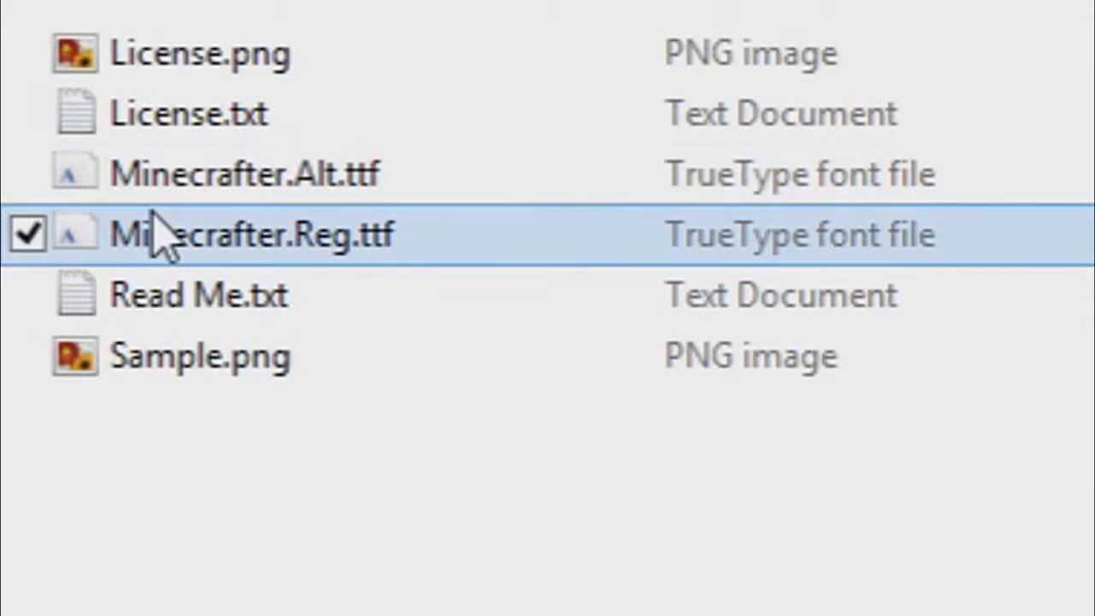
left_click(125, 199)
left_click(132, 211)
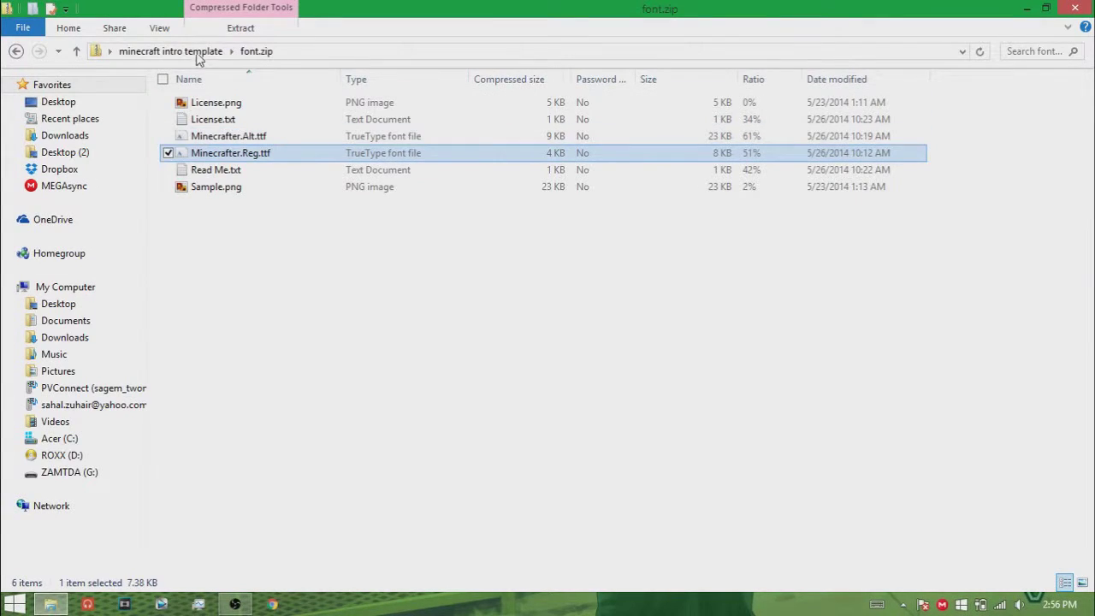
left_click(197, 53)
left_click(291, 315)
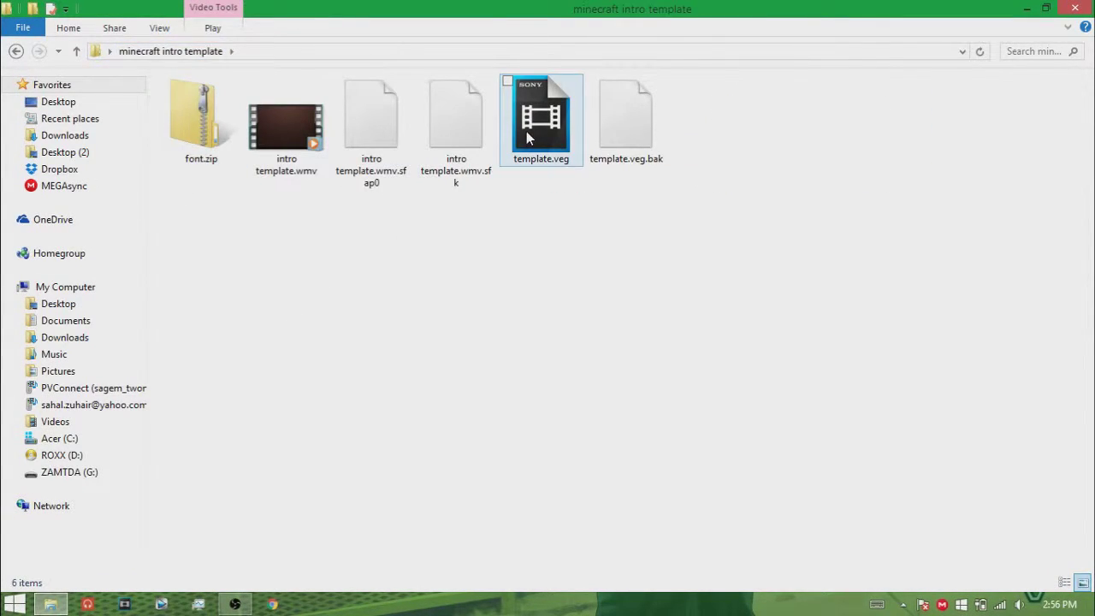
left_click(285, 137)
double_click(278, 151)
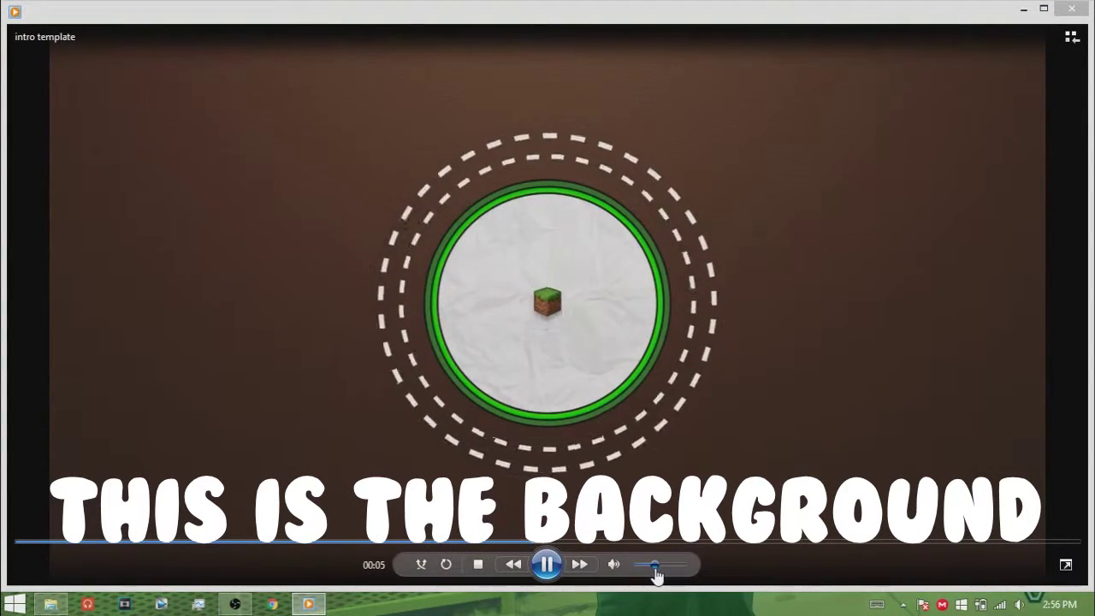
- Close Windows Media Player after the intro template preview plays
left_click(1073, 8)
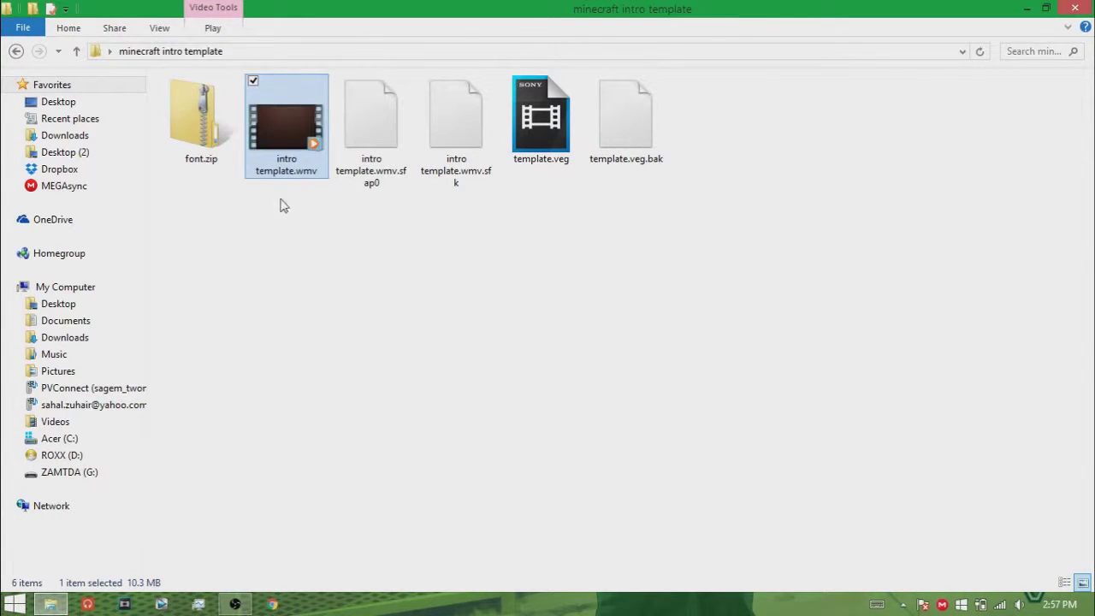
- Open template.veg in Vegas Pro 13.0 from its context menu
left_click(330, 323)
left_click(547, 136)
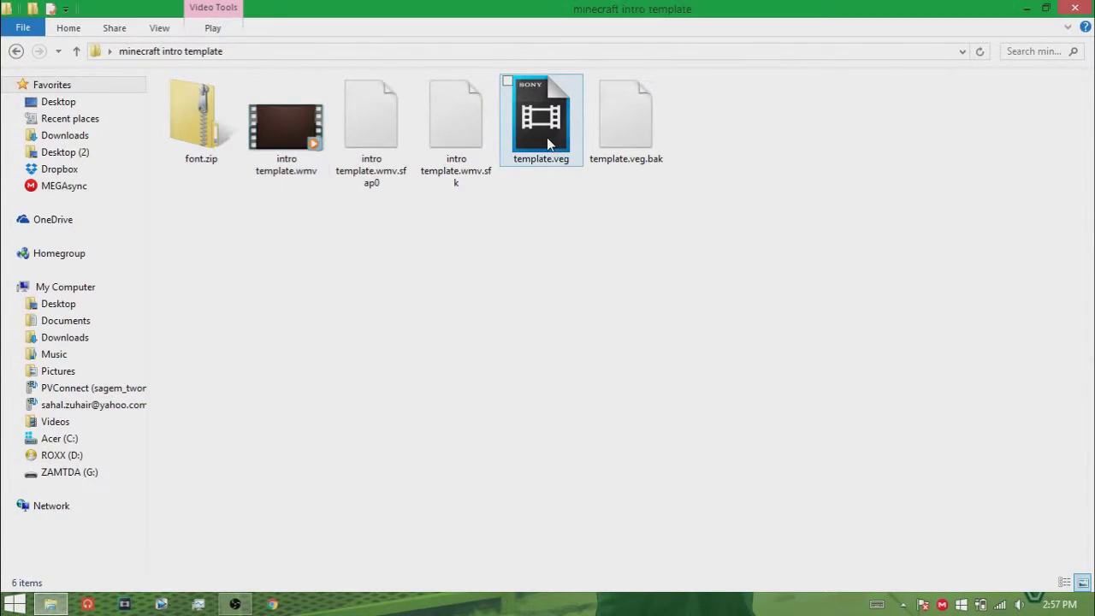
right_click(548, 141)
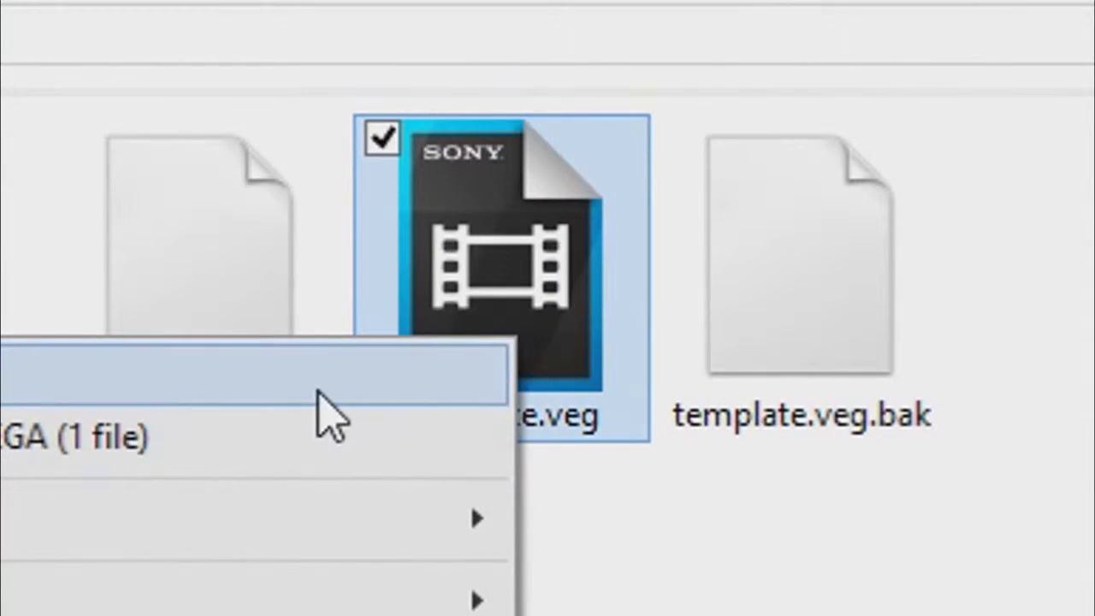
left_click(318, 391)
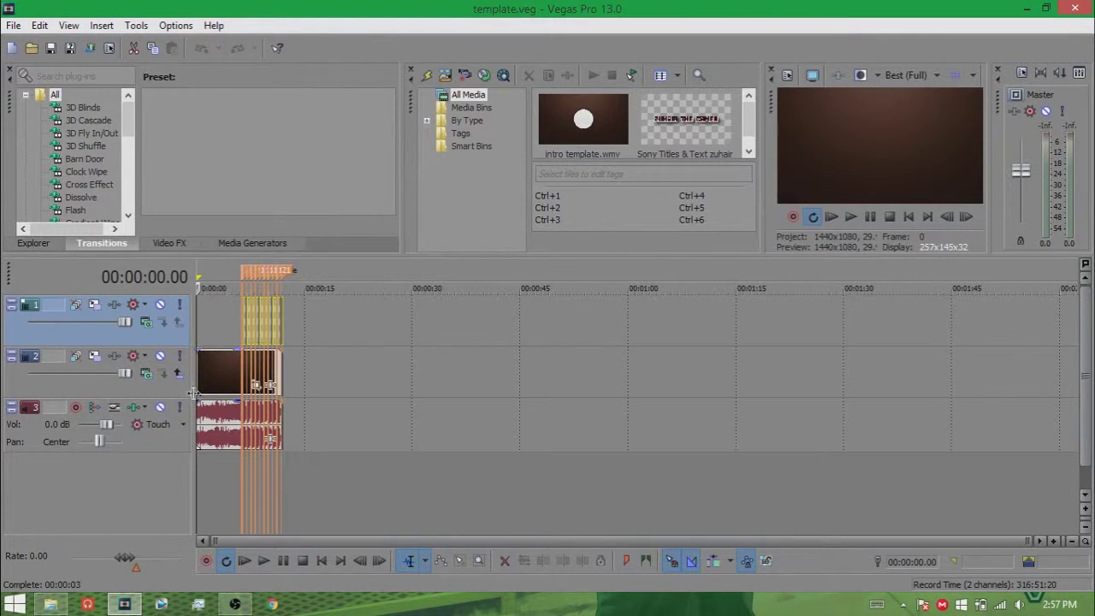
scroll(272, 408, "up", 5)
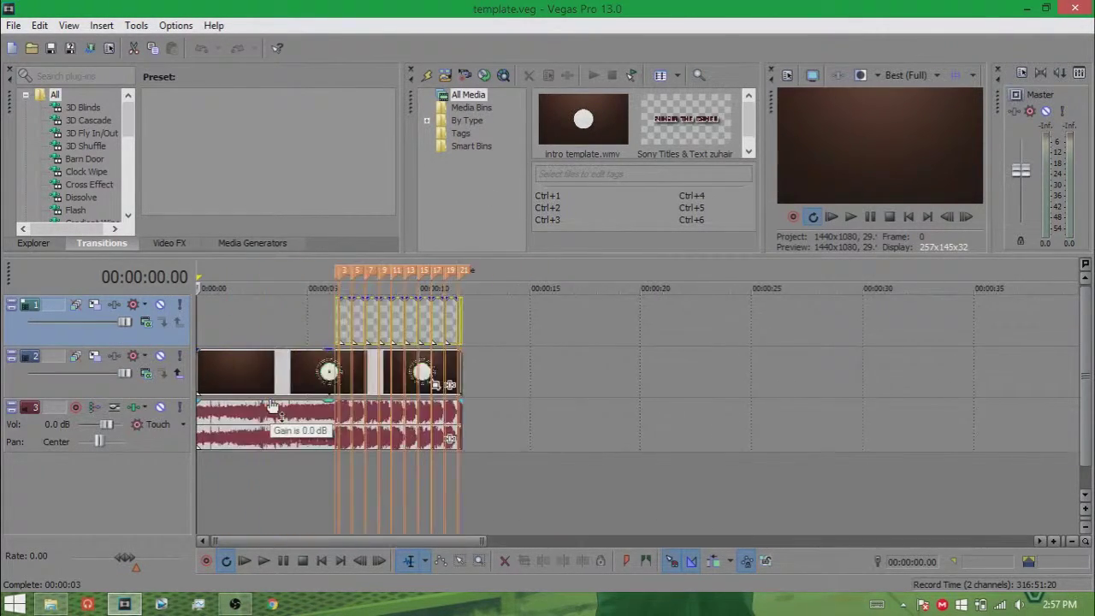
scroll(282, 402, "down", 3)
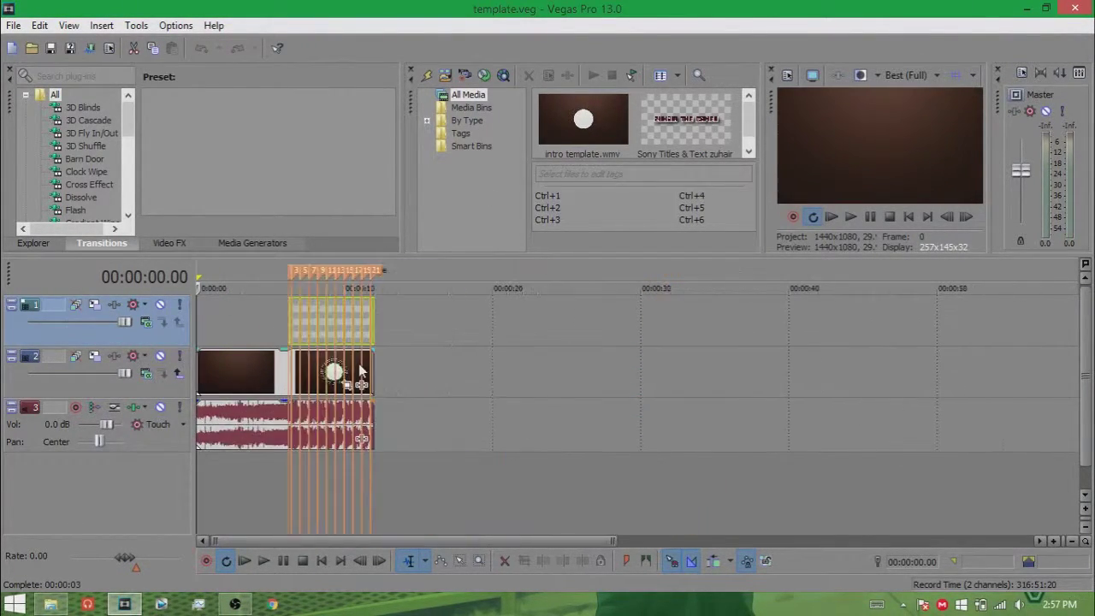
scroll(359, 369, "up", 4)
scroll(358, 370, "down", 3)
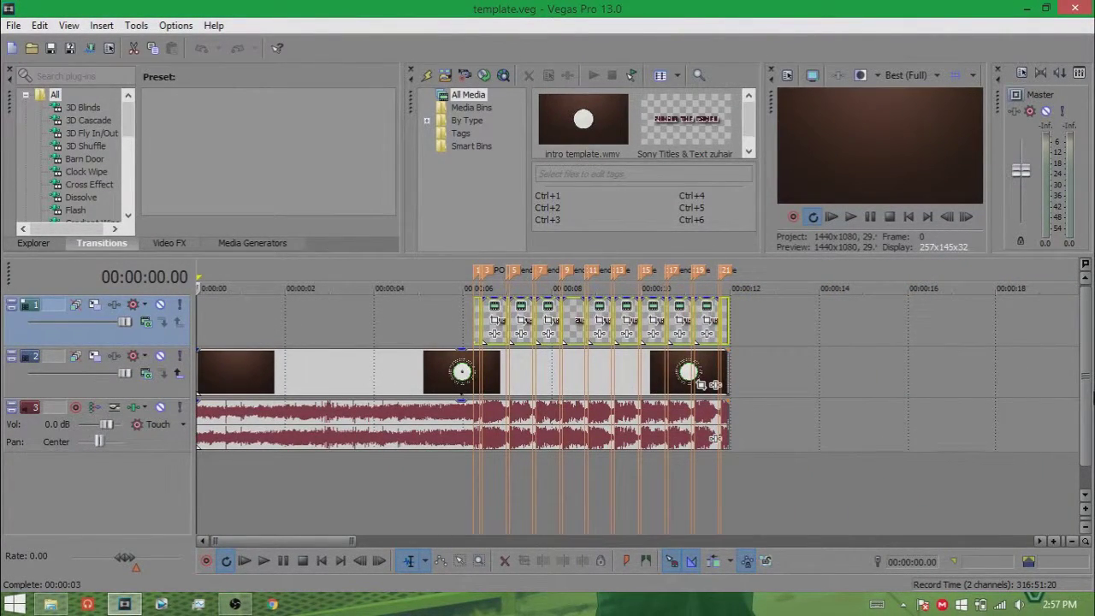
scroll(532, 315, "up", 3)
scroll(532, 309, "down", 5)
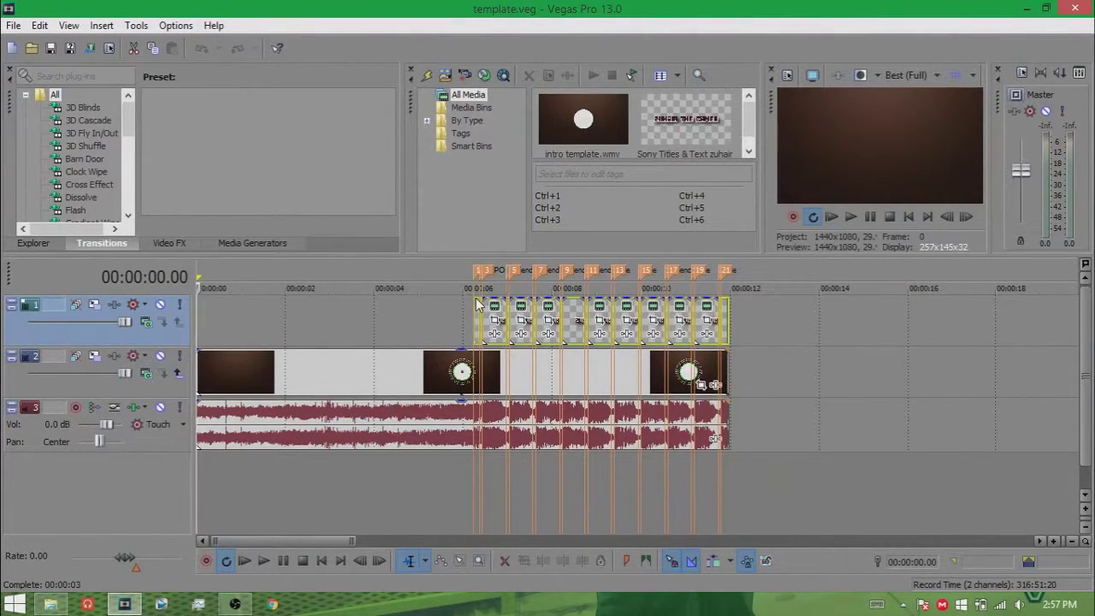
scroll(513, 306, "up", 3)
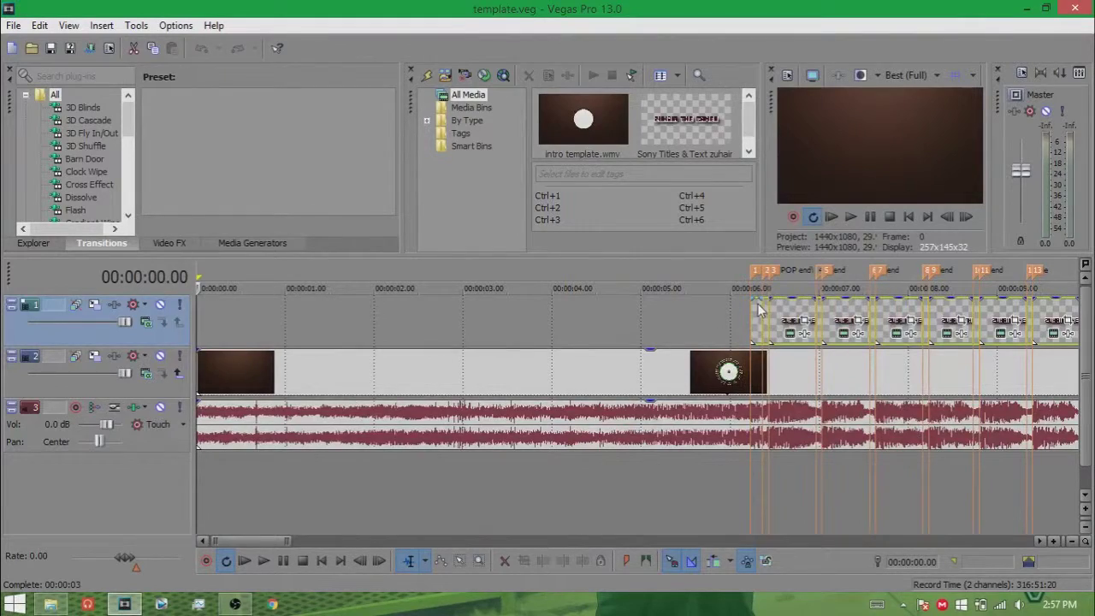
scroll(740, 329, "down", 2)
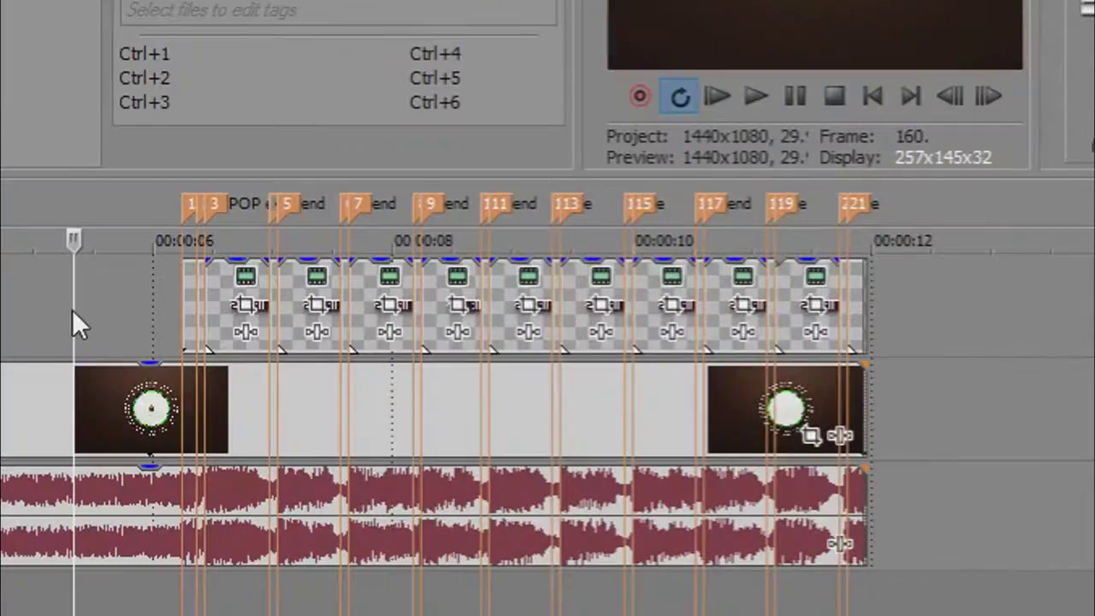
scroll(348, 353, "down", 1)
scroll(190, 314, "up", 5)
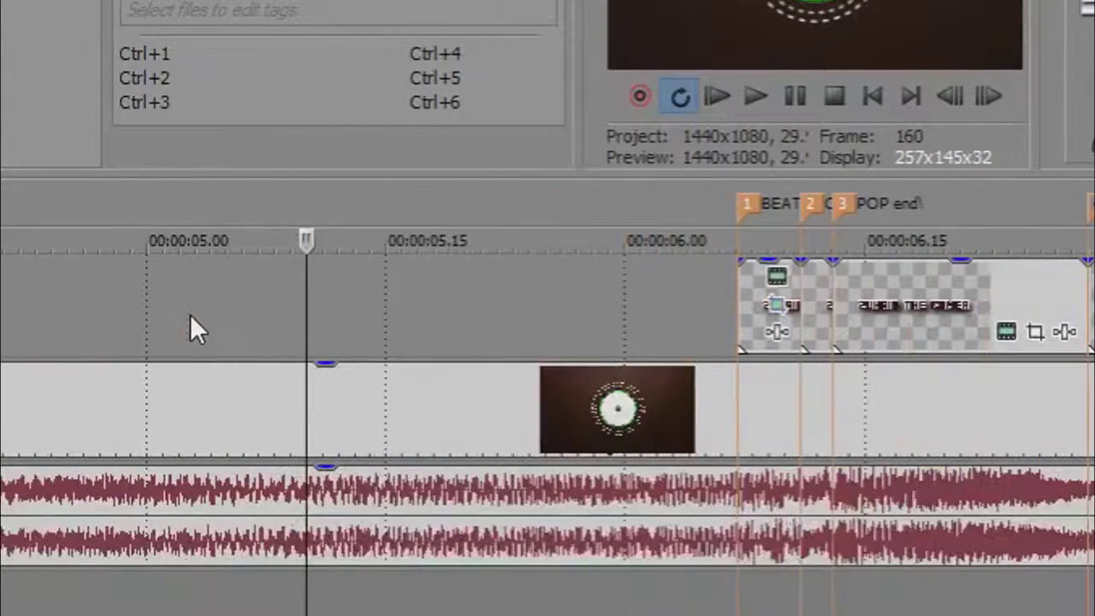
scroll(481, 305, "down", 2)
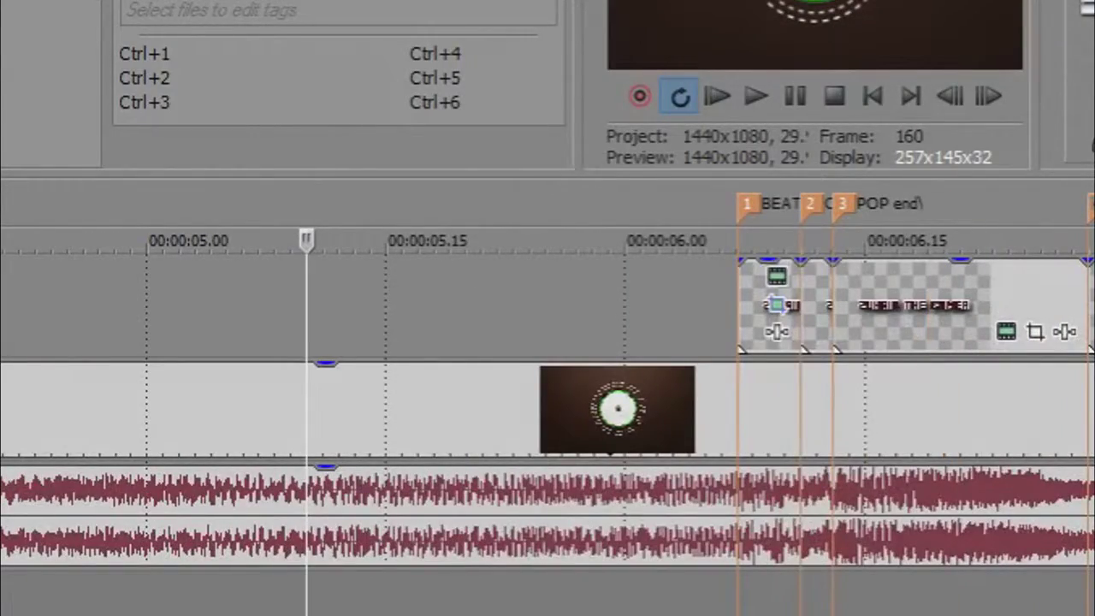
scroll(547, 402, "right", 10)
scroll(548, 402, "left", 8)
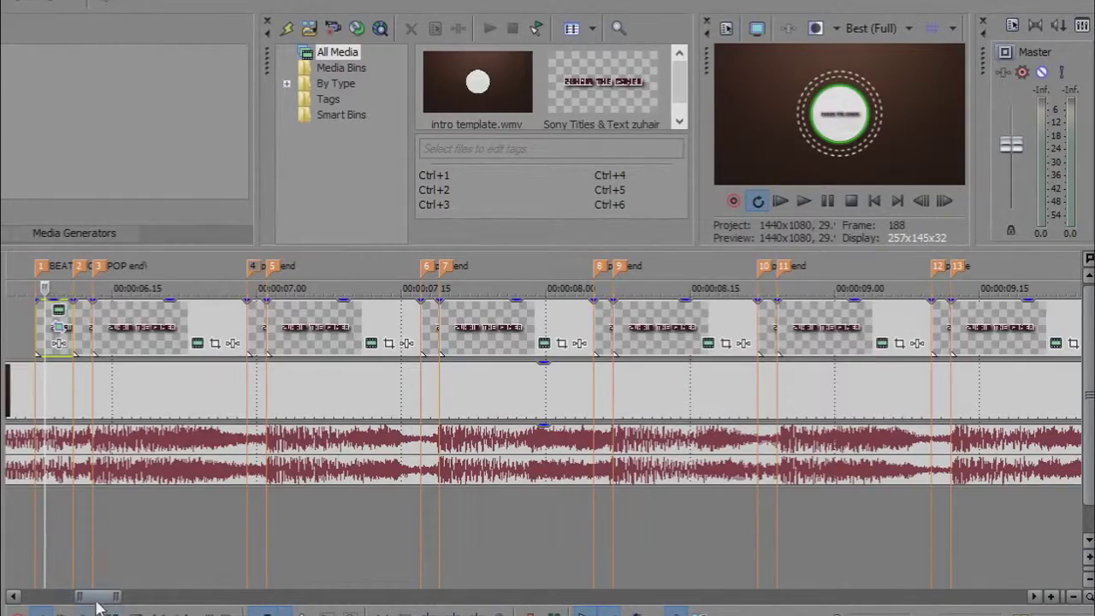
left_click_drag(97, 599, 132, 599)
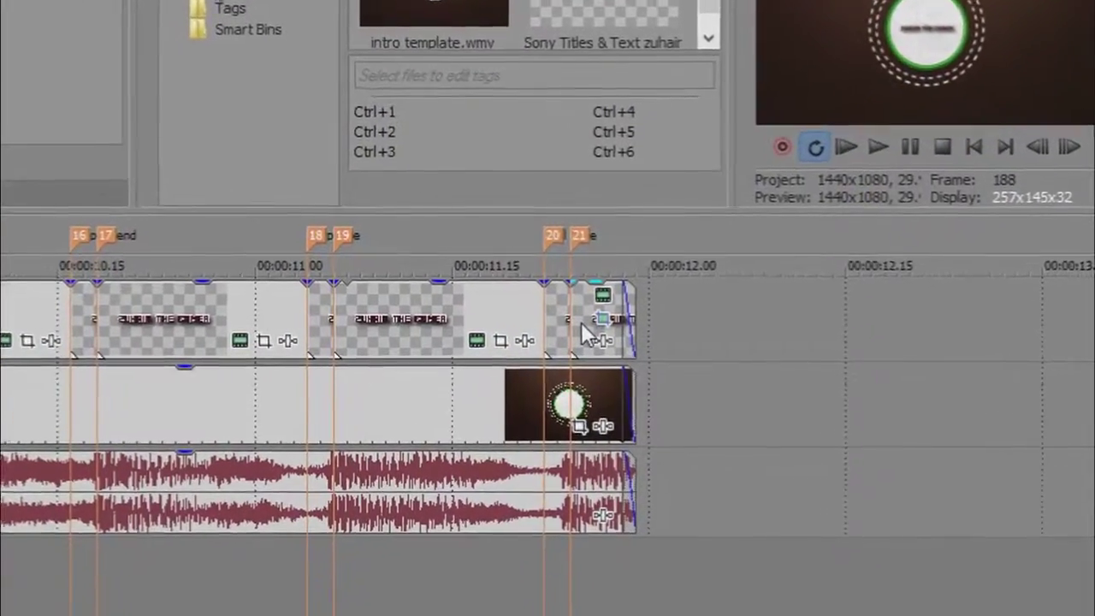
left_click(585, 327)
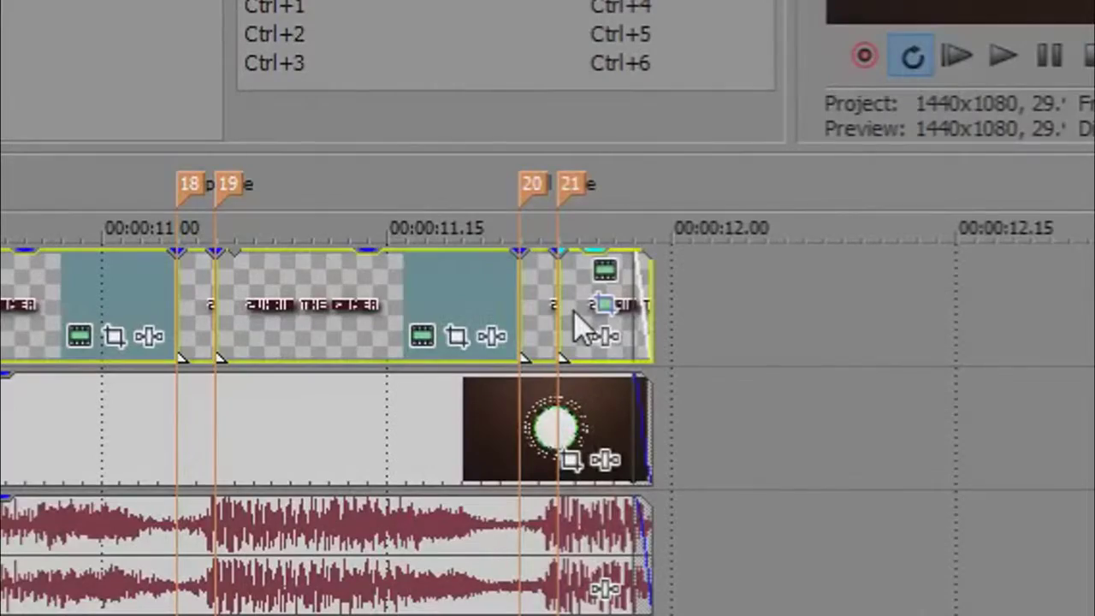
scroll(514, 359, "down", 4)
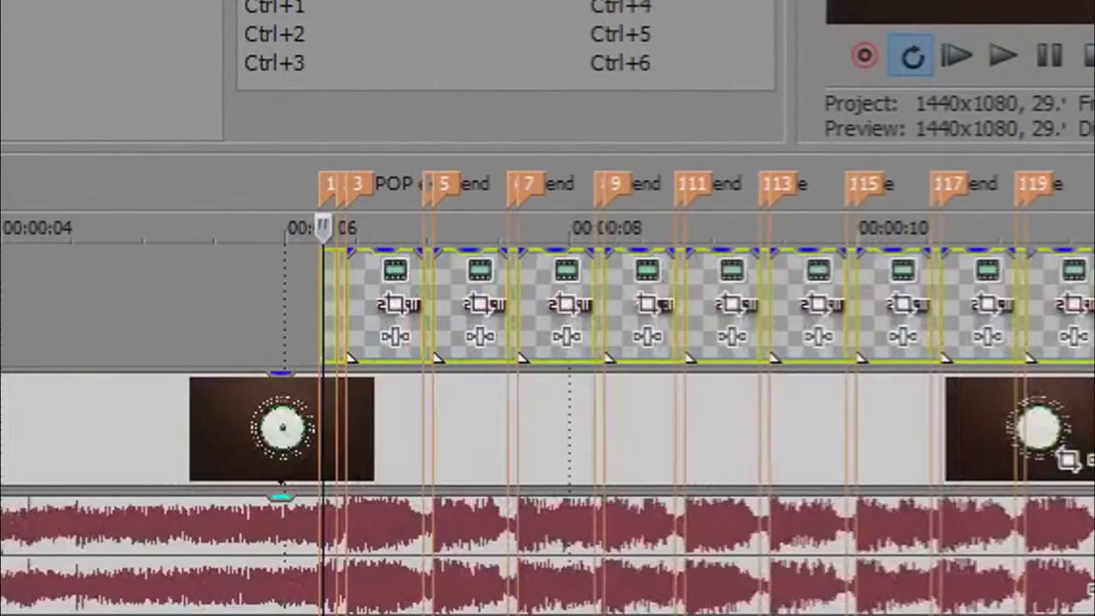
scroll(514, 360, "up", 2)
scroll(3, 520, "down", 3)
scroll(4, 520, "up", 2)
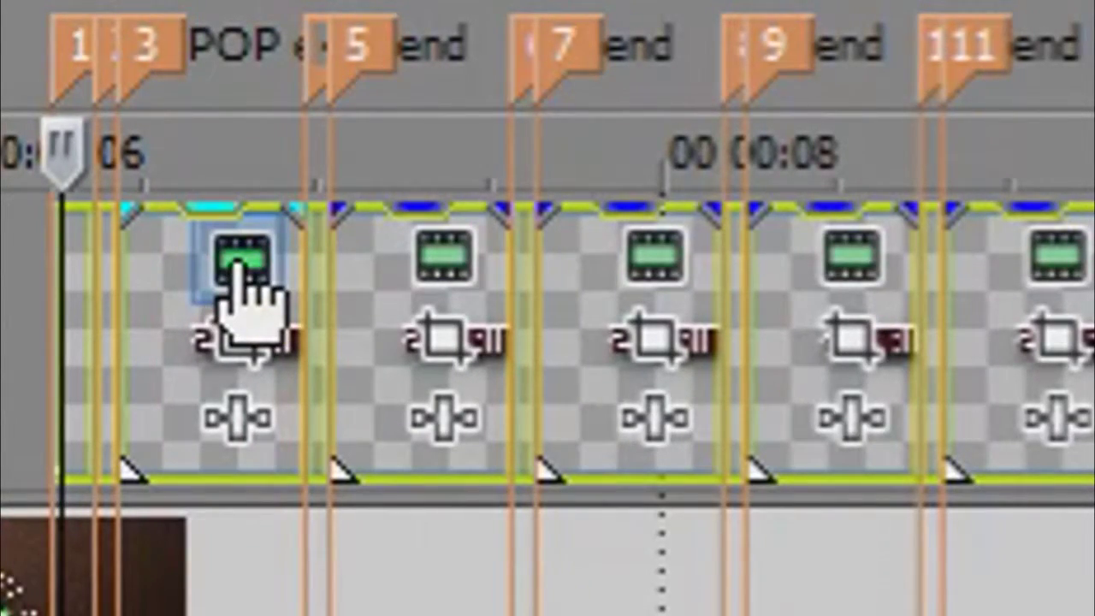
- Open the first title event's text generator and resize its window
left_click(239, 261)
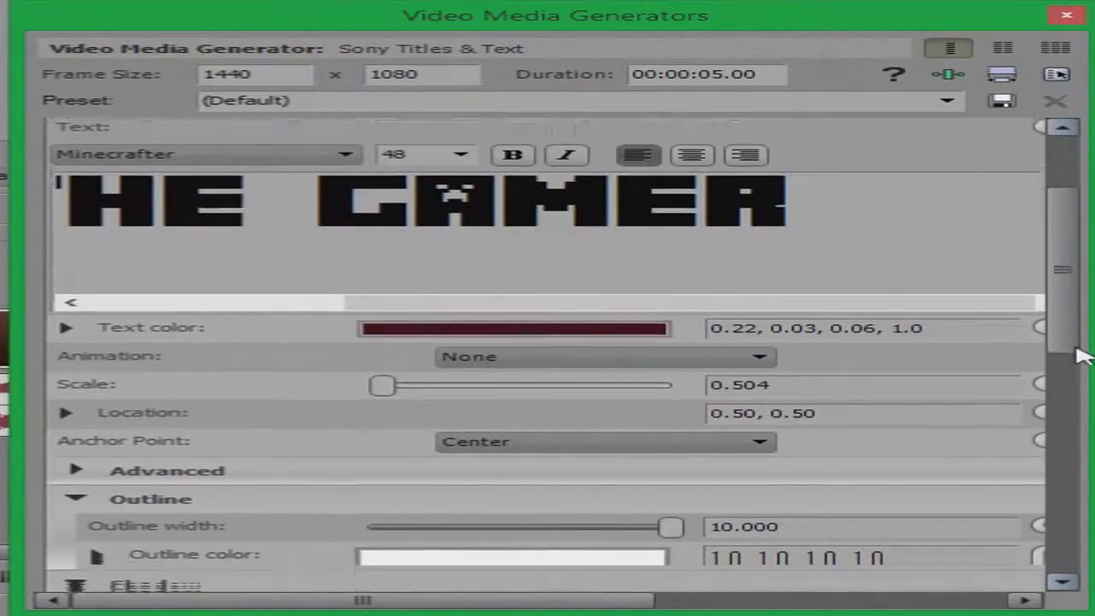
left_click_drag(1078, 349, 962, 251)
left_click_drag(691, 342, 569, 330)
mouse_move(1086, 266)
left_mouse_down()
mouse_move(1024, 267)
mouse_move(1089, 274)
left_mouse_up()
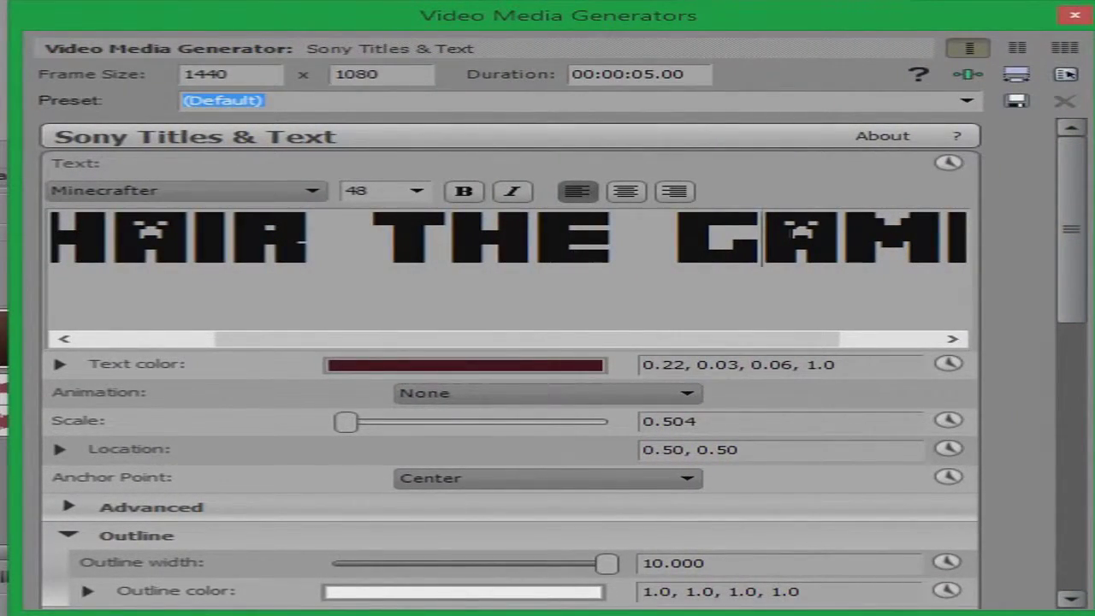
- Retype the title as the user's name with the missing U and ' HD' appended
key("ctrl+a")
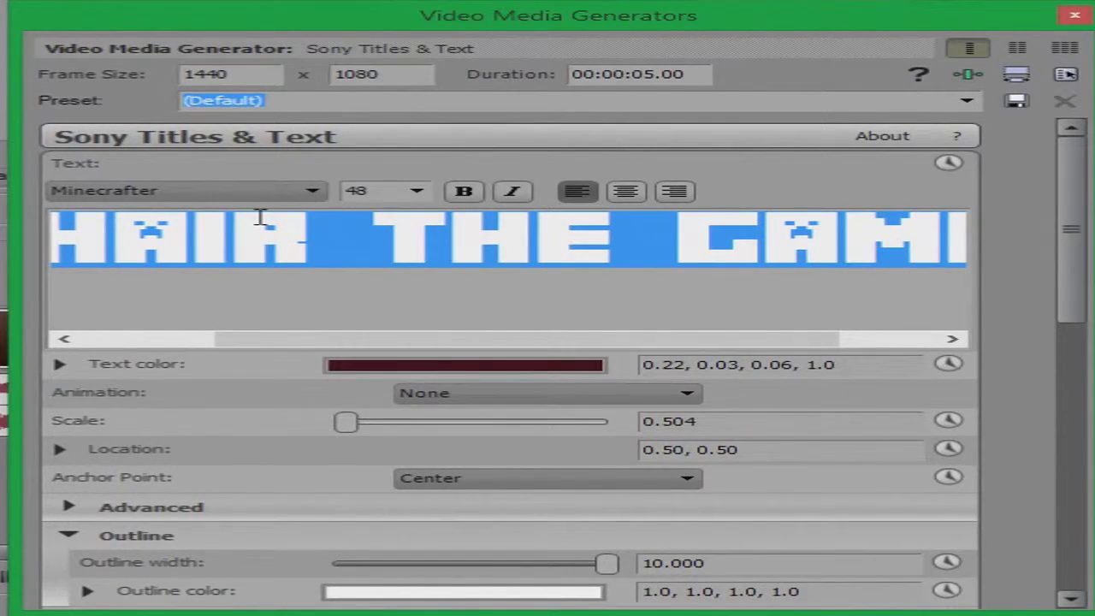
type("J")
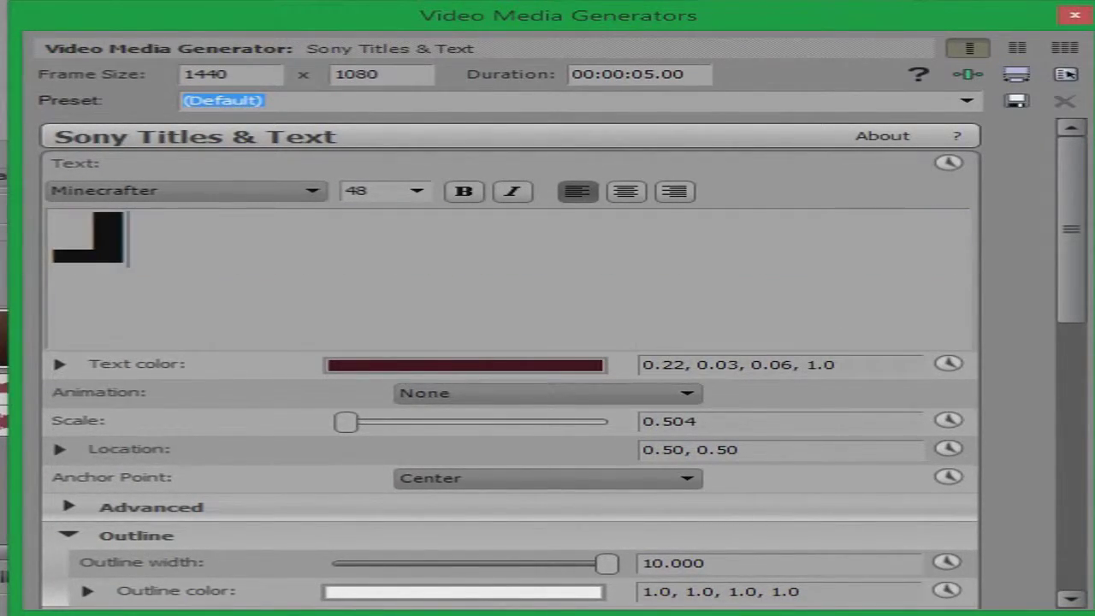
type("OSH")
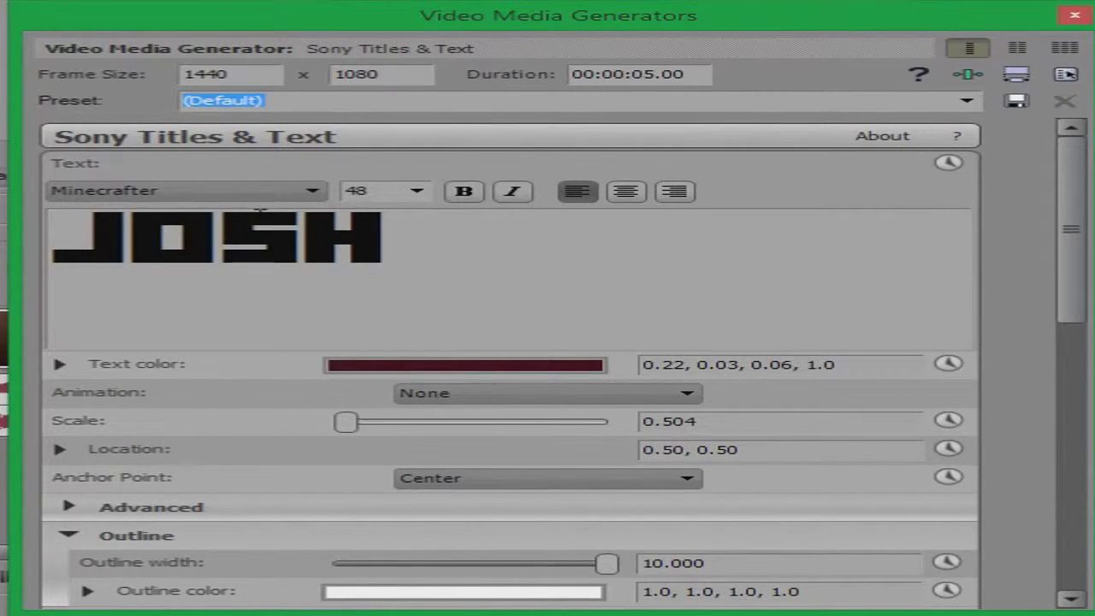
type("T")
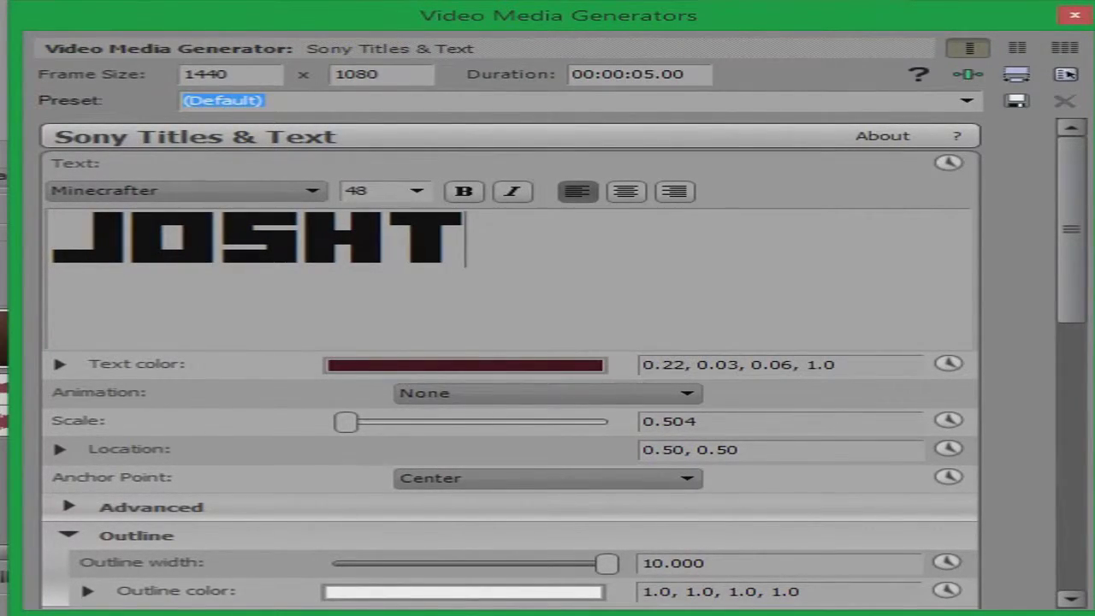
type("BE")
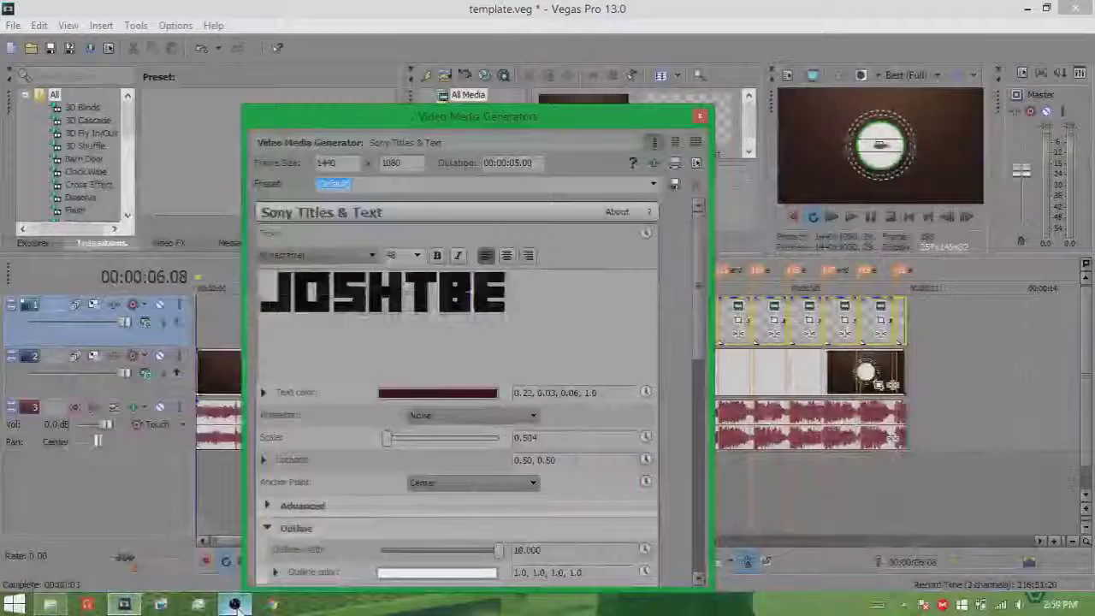
key("Left")
key("Left")
type("U")
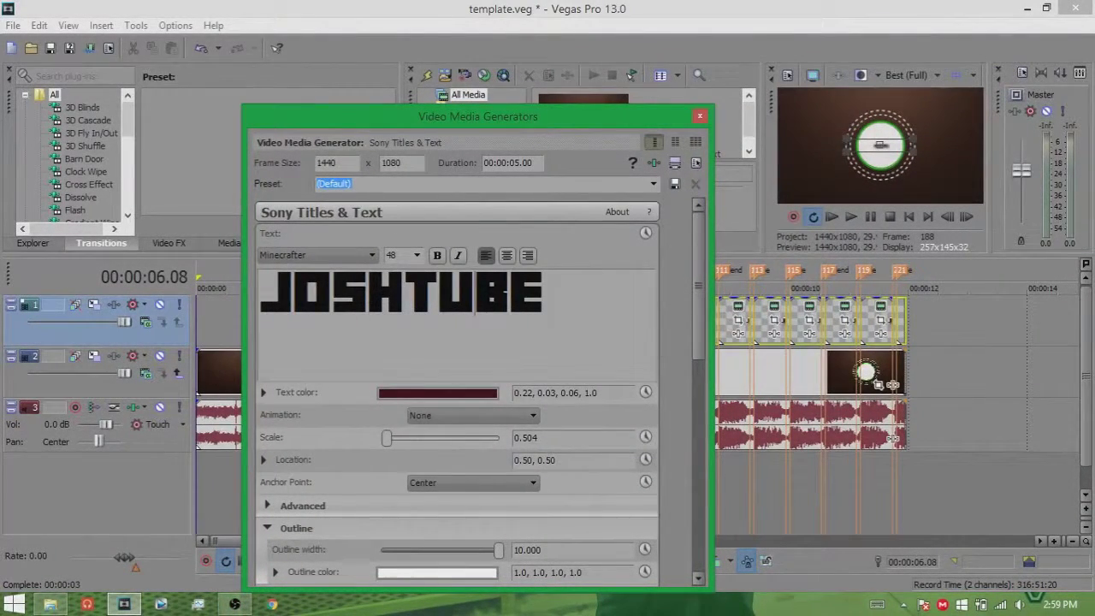
key("End")
type("HD")
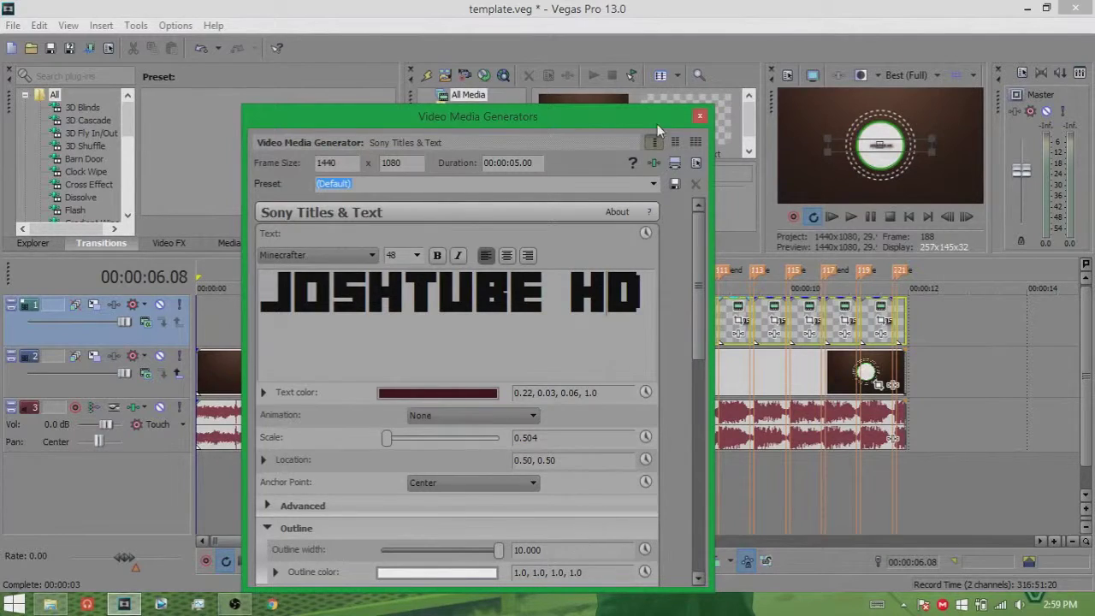
left_click(699, 116)
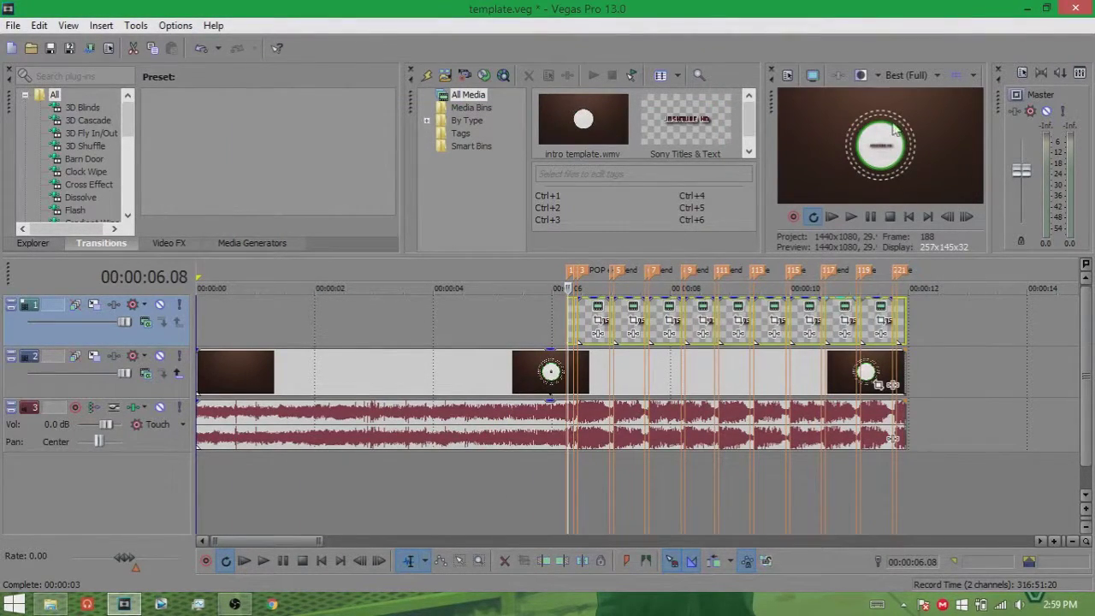
left_click(838, 219)
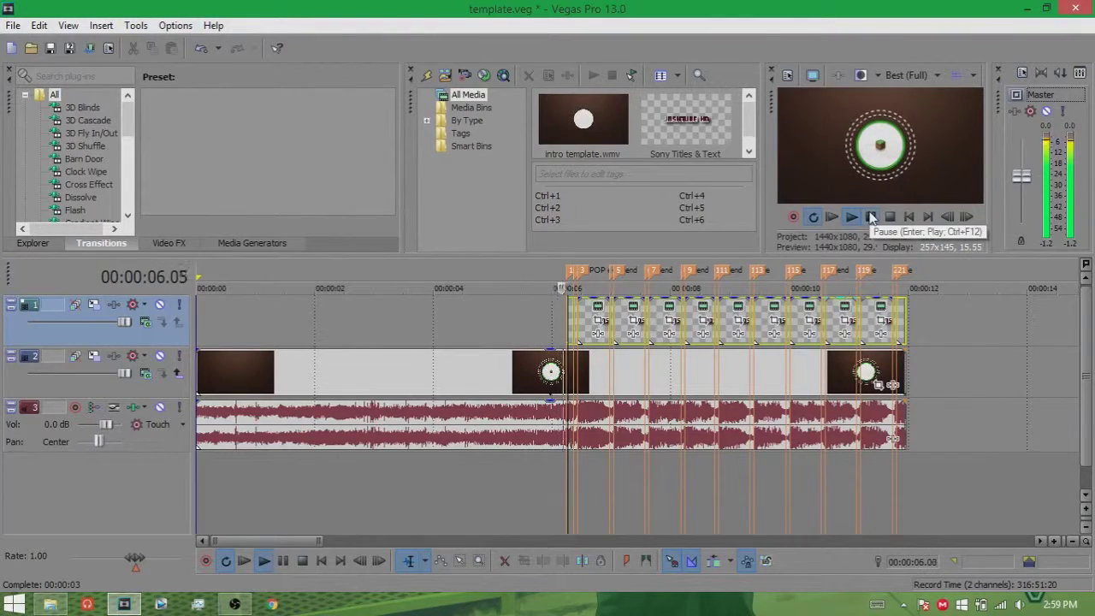
left_click(871, 217)
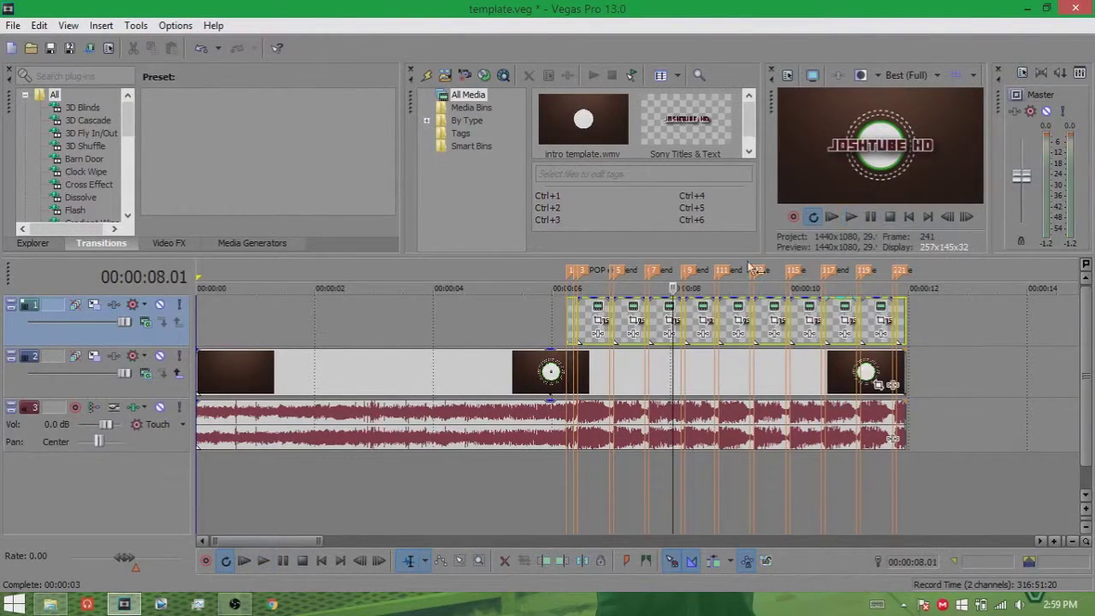
left_click(689, 273)
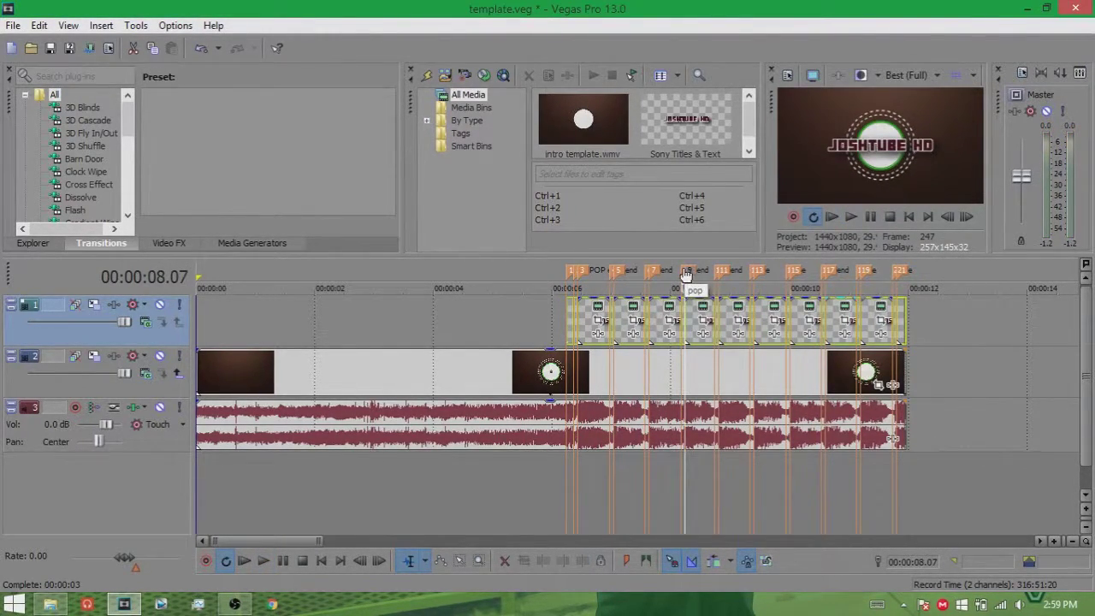
left_click(684, 274)
scroll(685, 282, "up", 5)
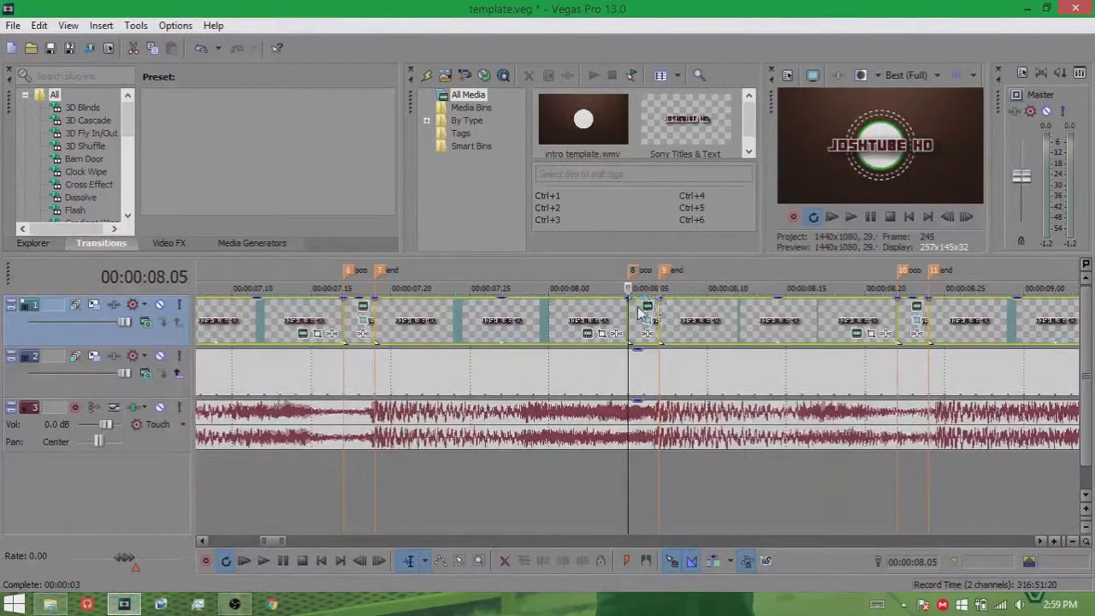
left_click(639, 311)
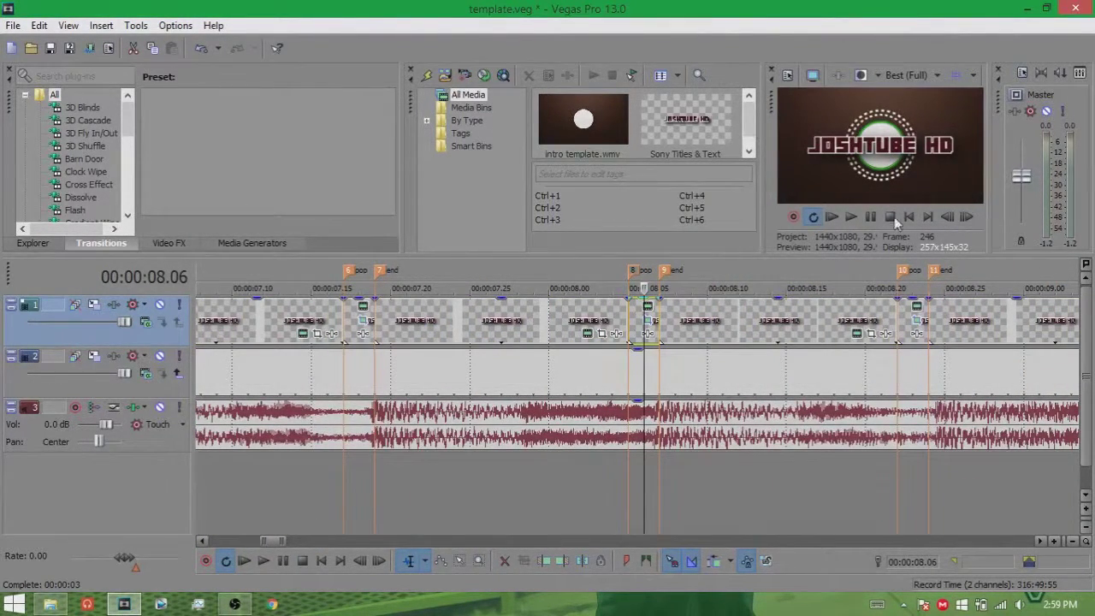
left_click(883, 310)
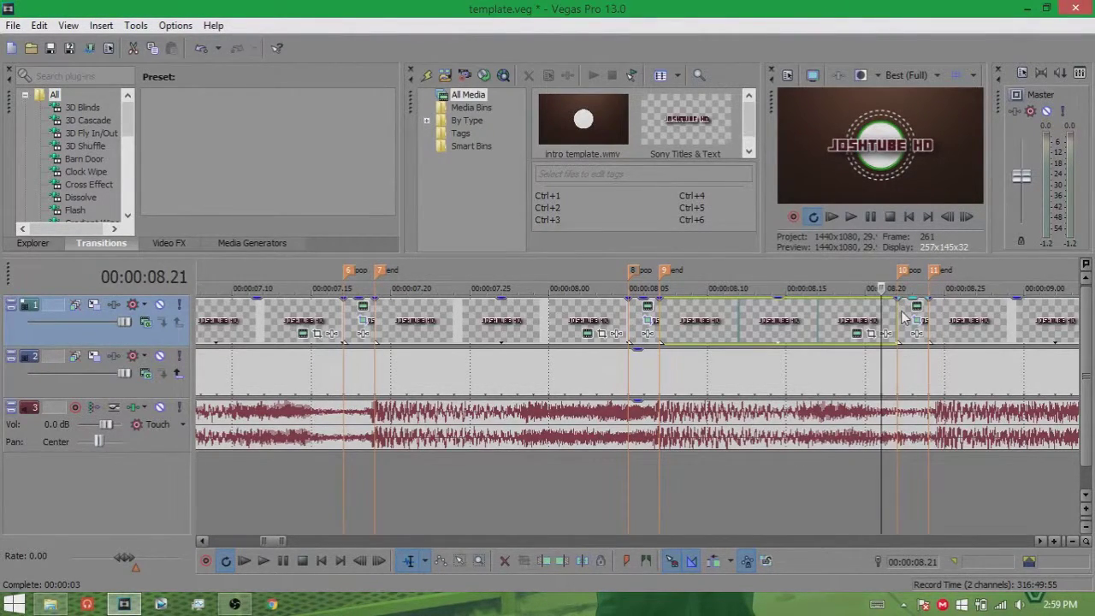
left_click(908, 317)
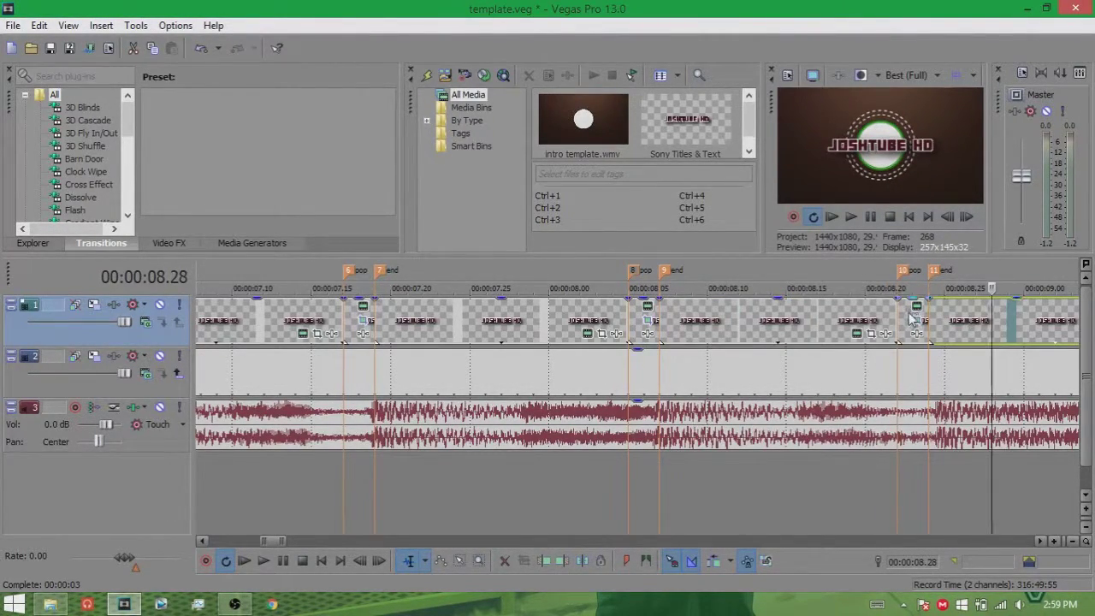
scroll(925, 300, "down", 5)
scroll(873, 301, "down", 3)
scroll(874, 302, "up", 3)
scroll(873, 301, "down", 3)
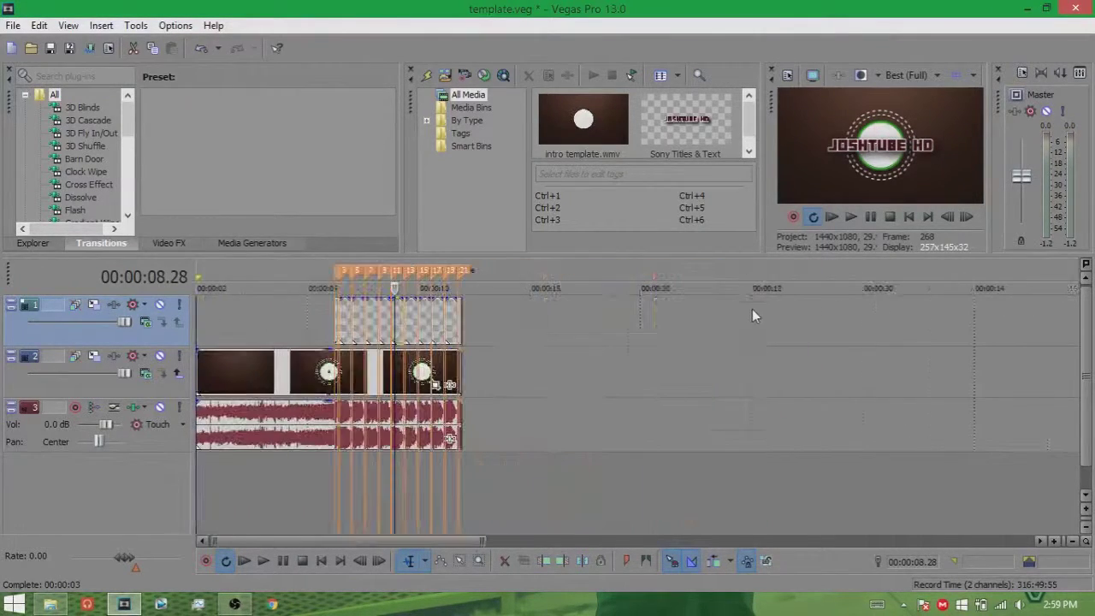
- In Render As, check the output folder is the Desktop
left_click(89, 50)
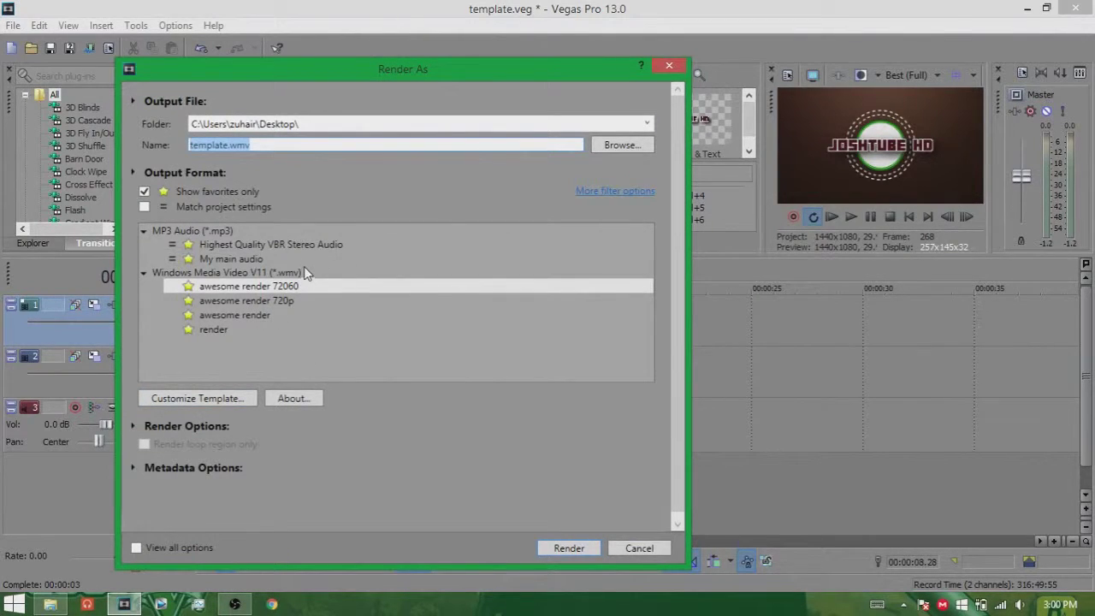
left_click(647, 124)
left_click(647, 126)
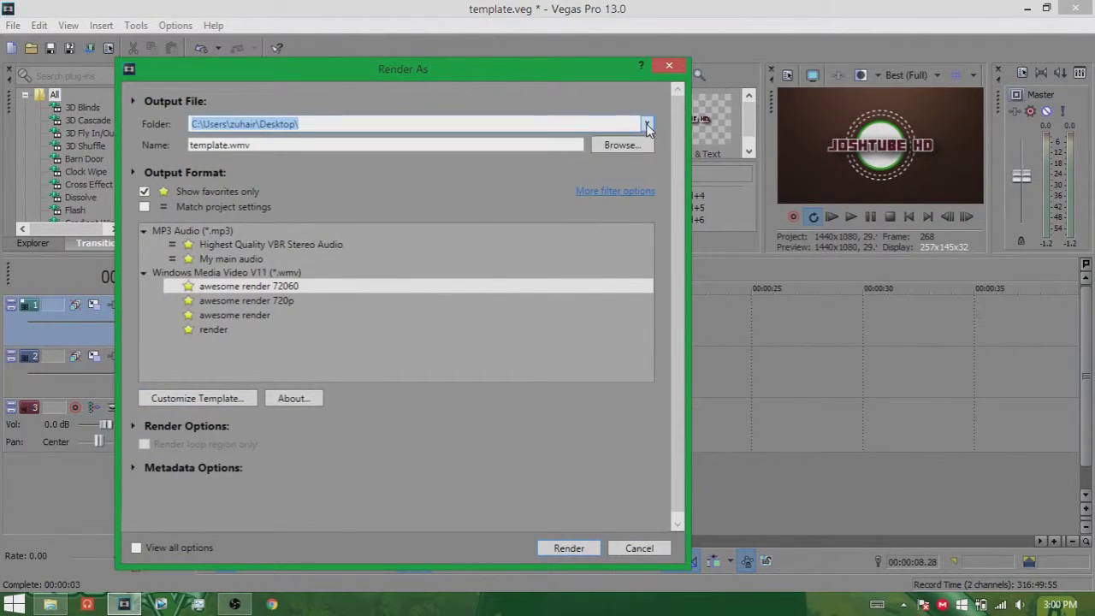
left_click(626, 146)
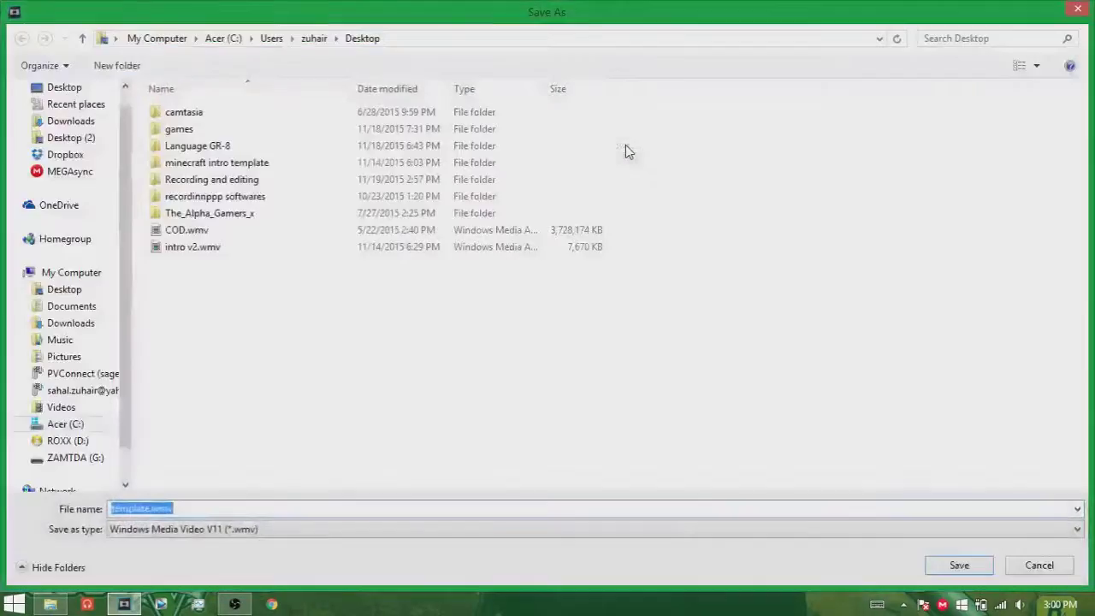
left_click(86, 126)
left_click(75, 141)
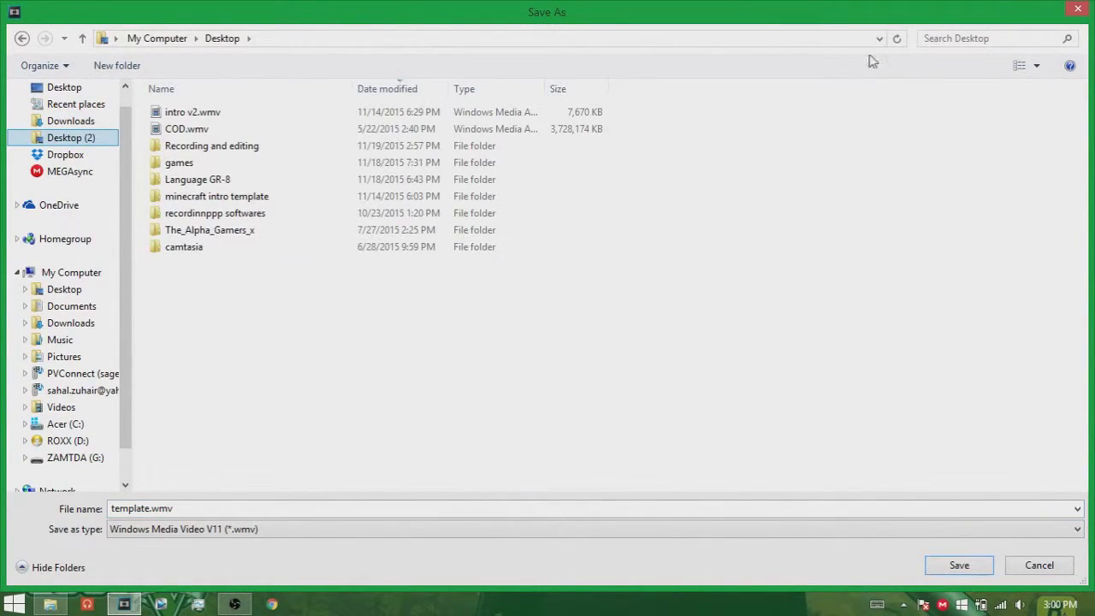
left_click(1080, 10)
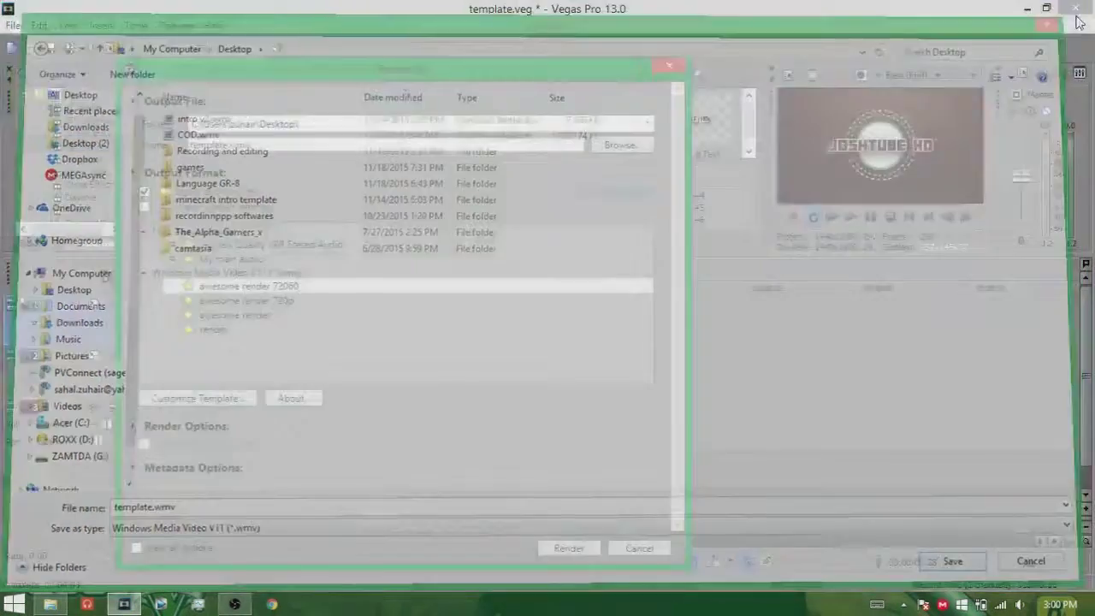
- Name the output 'template' and select the awesome render 720p preset
double_click(291, 146)
type("tem")
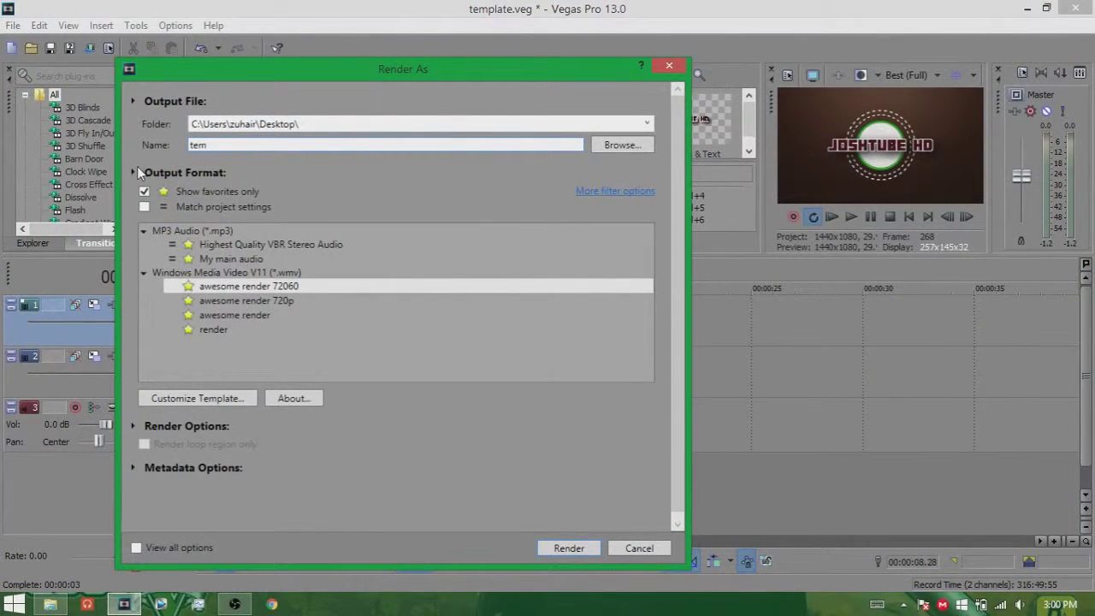
type("plate")
left_click(285, 293)
- Review the awesome render 720p preset's 1280x720 video and bit rate settings and accept them
left_click(283, 303)
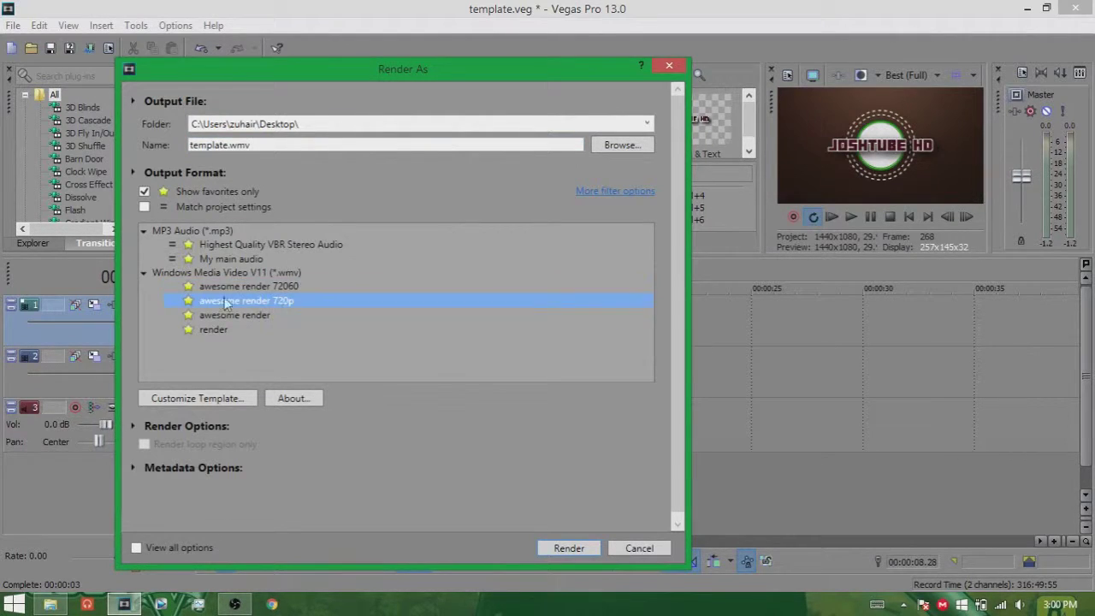
left_click(243, 402)
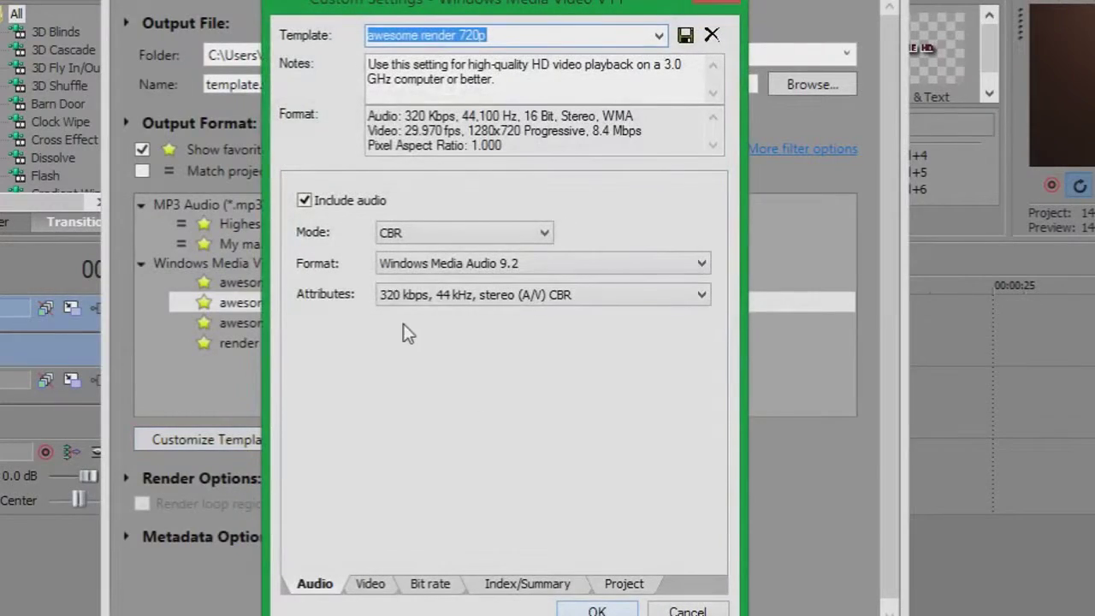
left_click(377, 587)
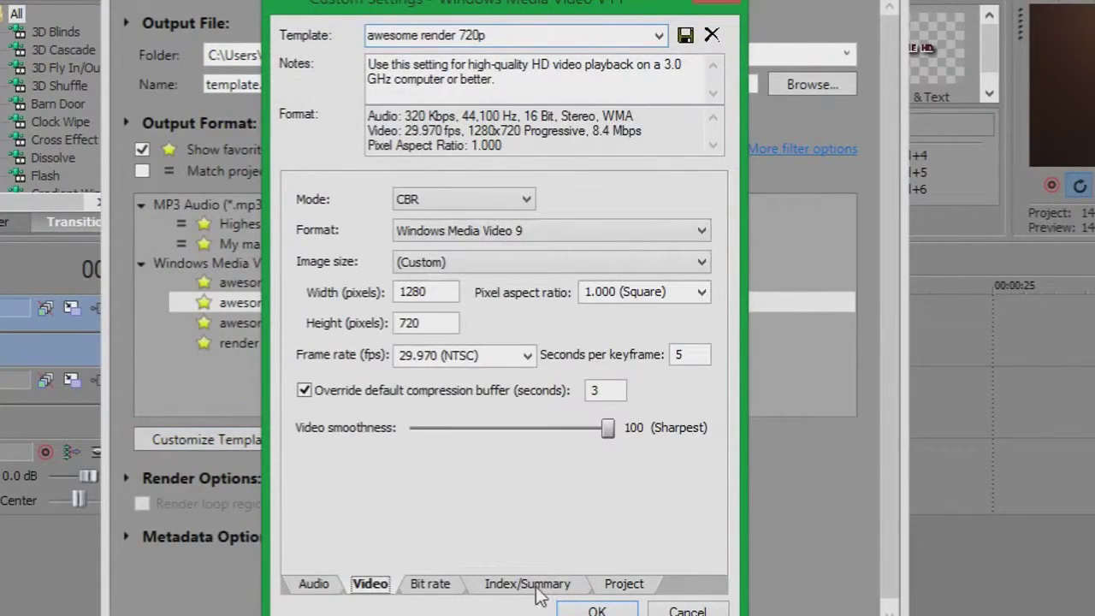
left_click(437, 590)
left_click(371, 585)
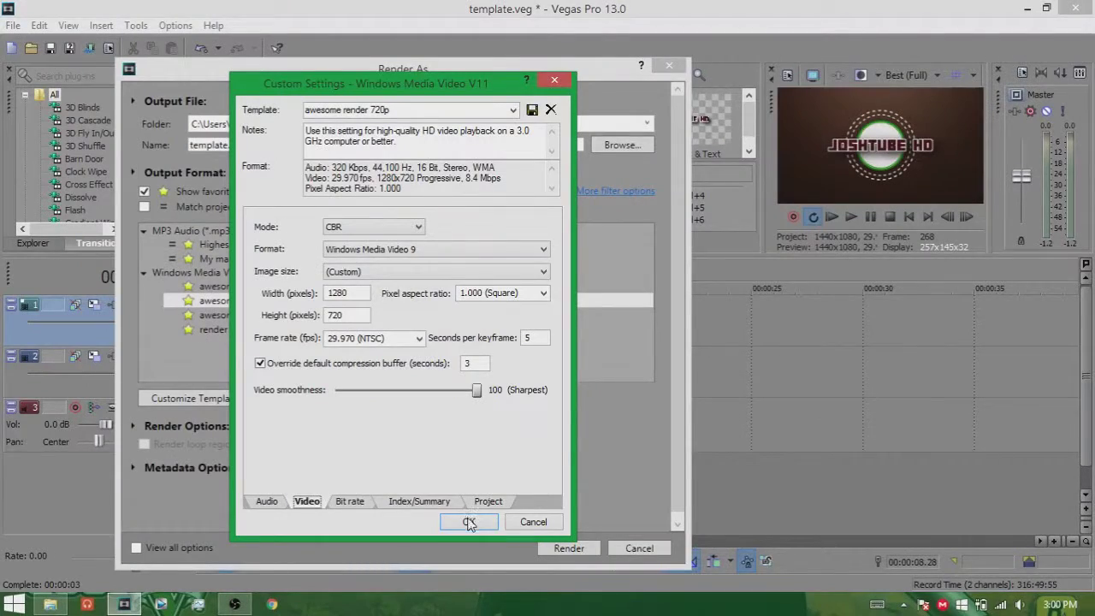
left_click(596, 610)
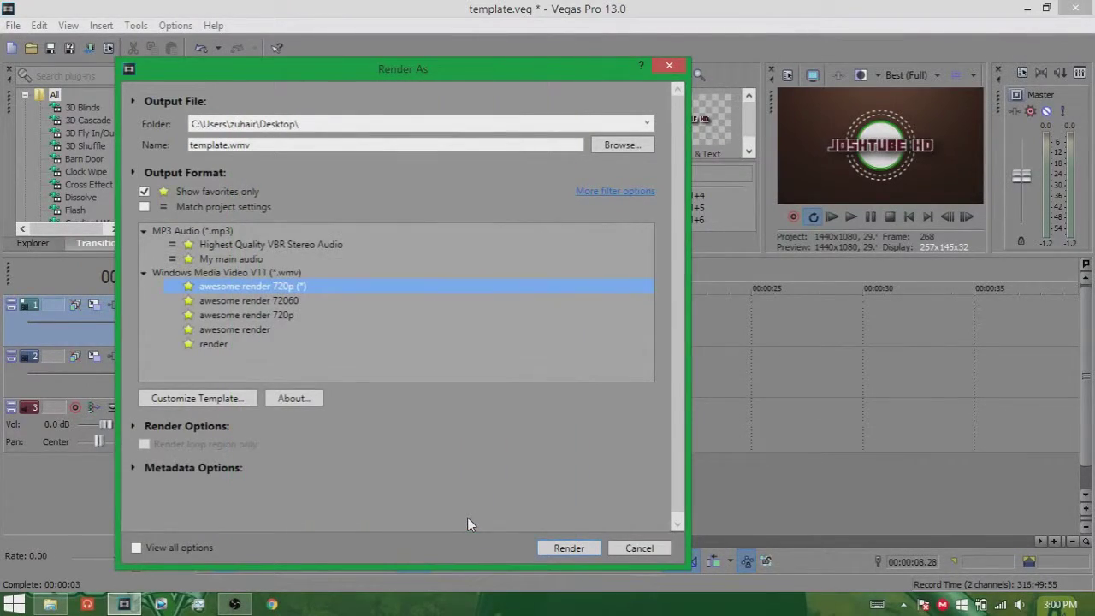
- Render template.wmv to 100% and close the Rendering complete notice
left_click(575, 549)
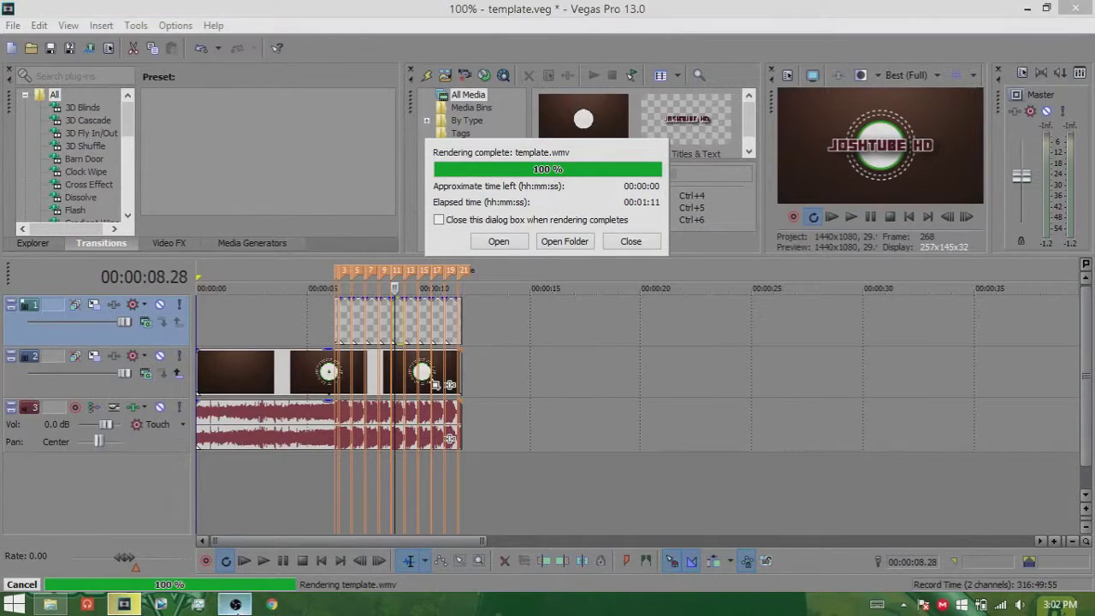
left_click(631, 241)
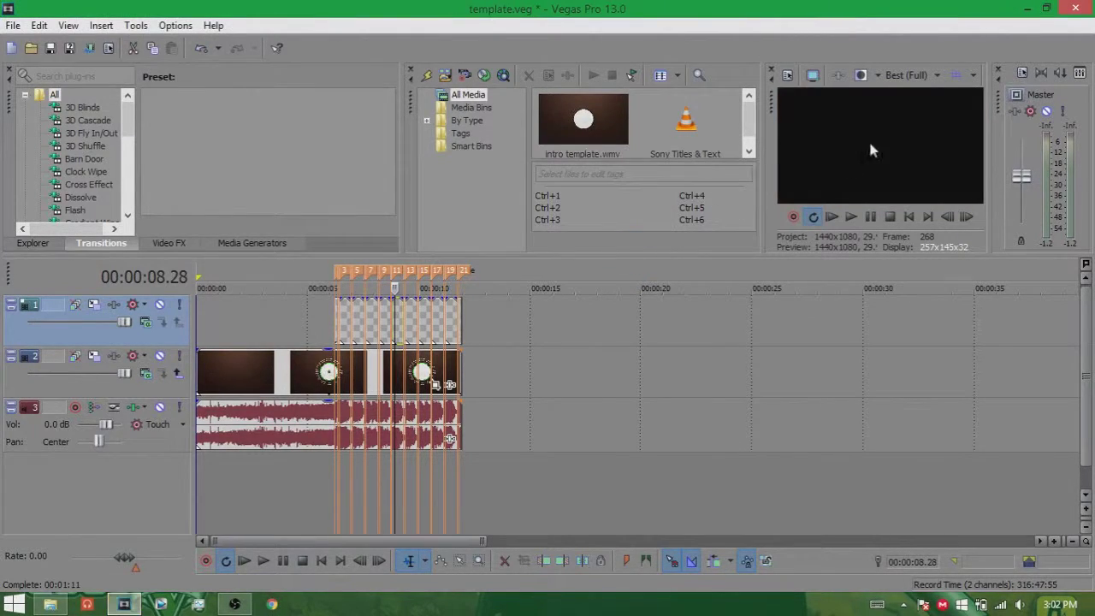
- Quit Vegas Pro without saving, close the folder, and move template.wmv to the desktop centre
left_click(1049, 8)
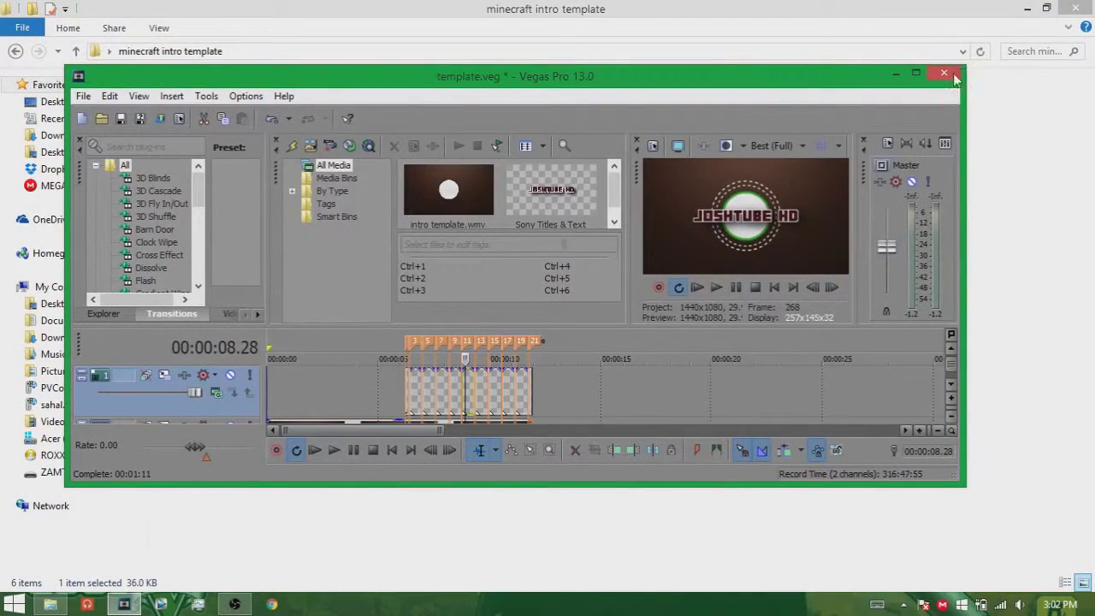
left_click(944, 72)
left_click(581, 272)
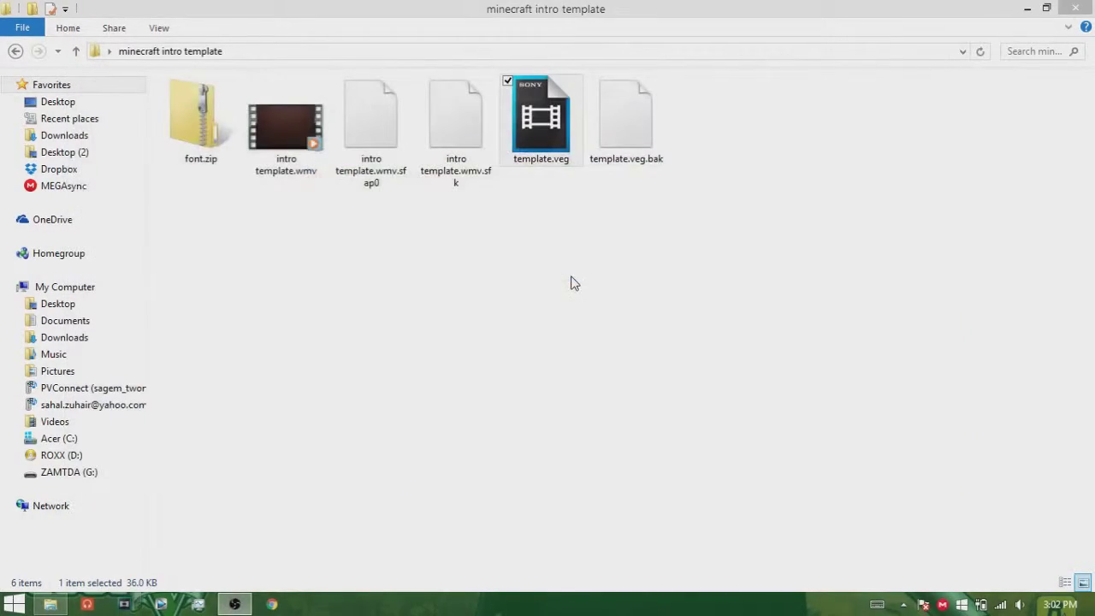
left_click(1076, 7)
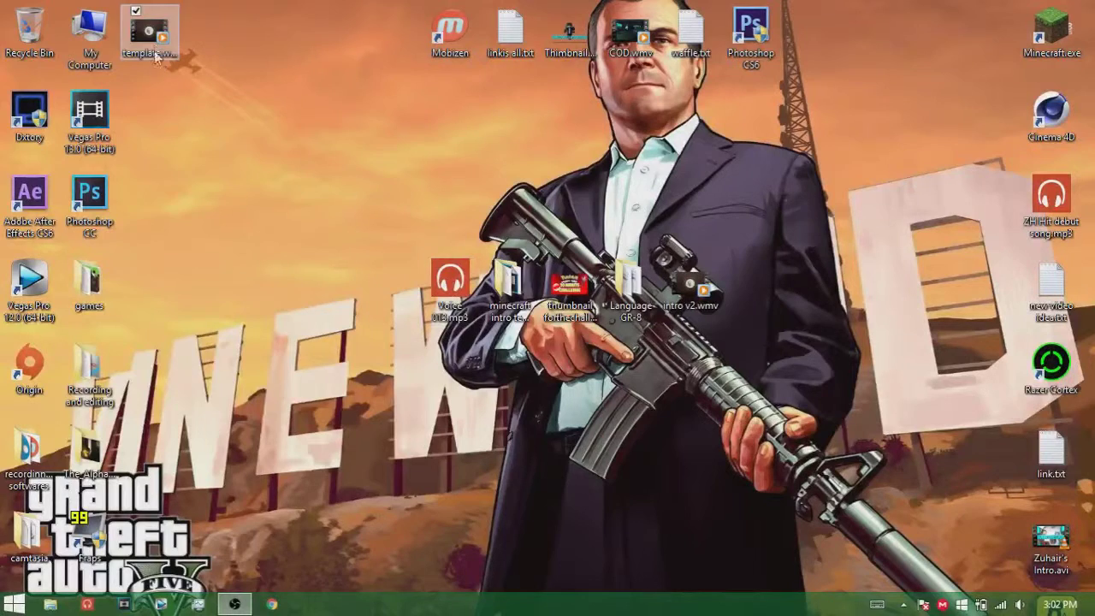
left_click_drag(157, 57, 396, 305)
- Play the rendered template.wmv in Windows Media Player, then close it
double_click(395, 304)
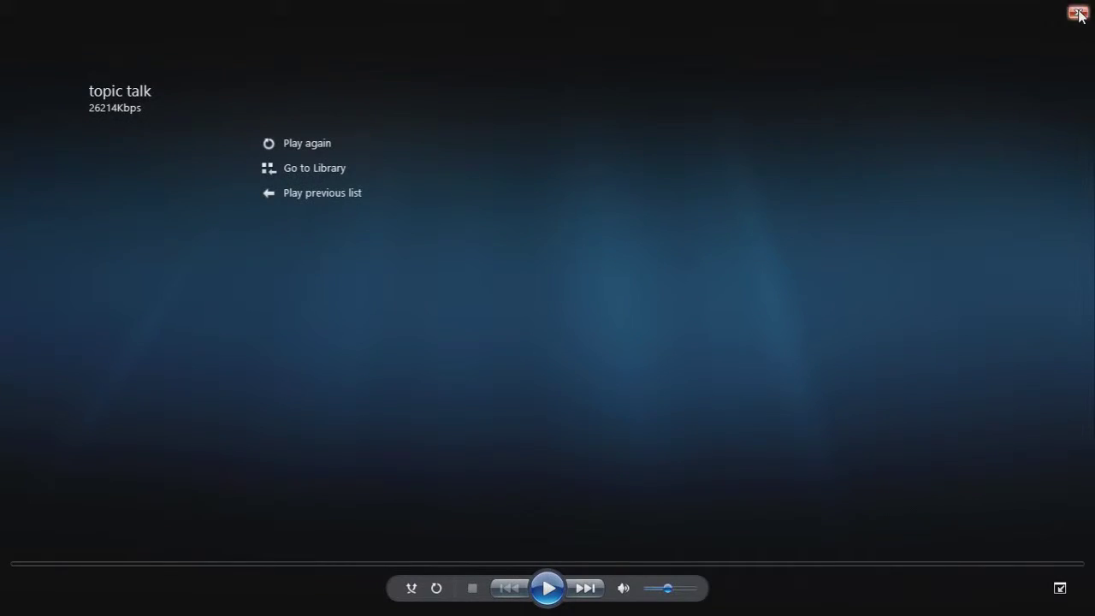
left_click(1080, 13)
mouse_move(389, 283)
left_mouse_down()
mouse_move(776, 189)
mouse_move(197, 312)
mouse_move(723, 205)
mouse_move(337, 310)
mouse_move(381, 298)
left_mouse_up()
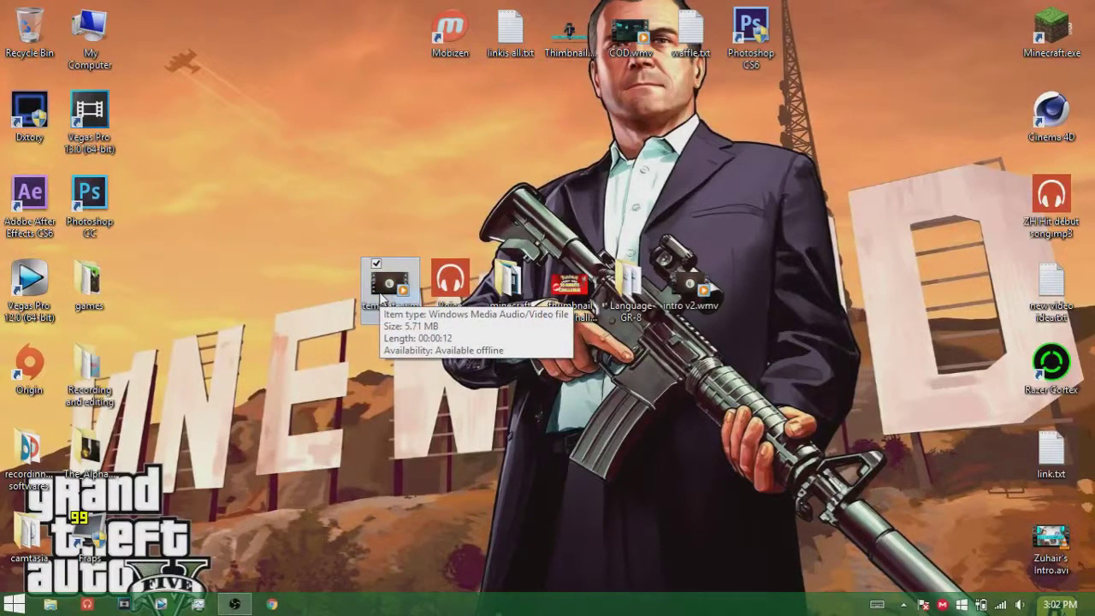